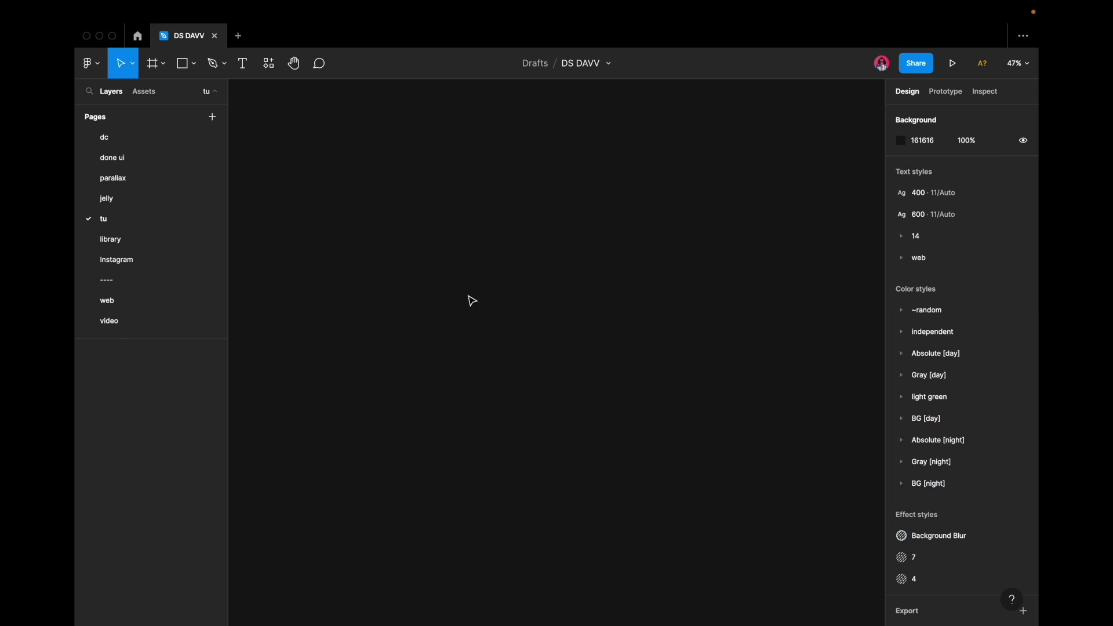
Step: Search the Community for "parallax" and open the Parallax plugin's page
click(138, 37)
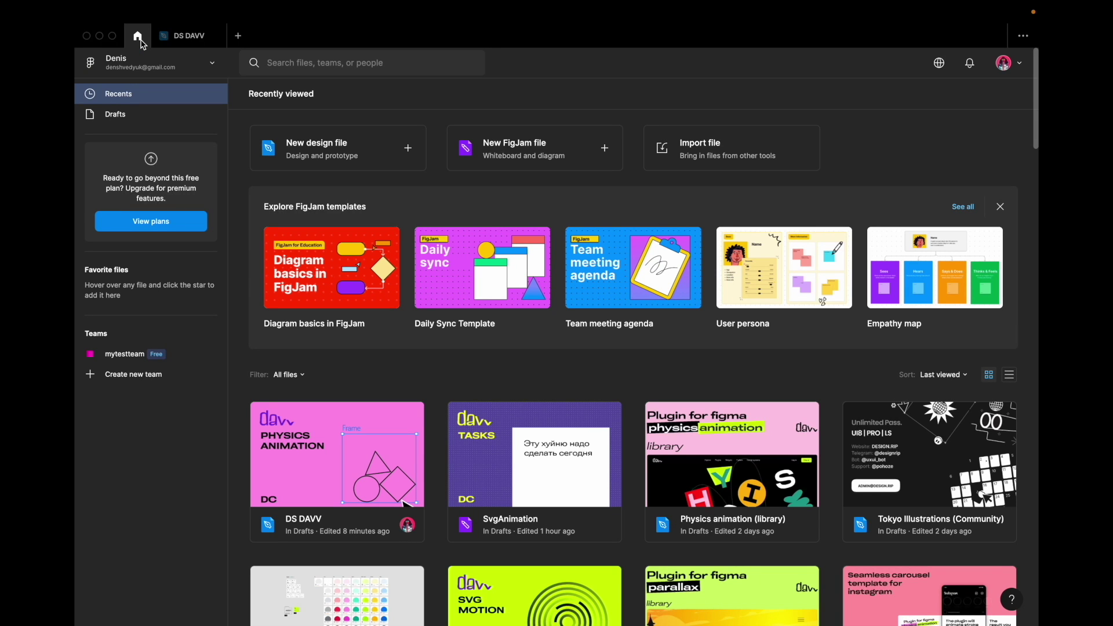
click(153, 63)
click(162, 160)
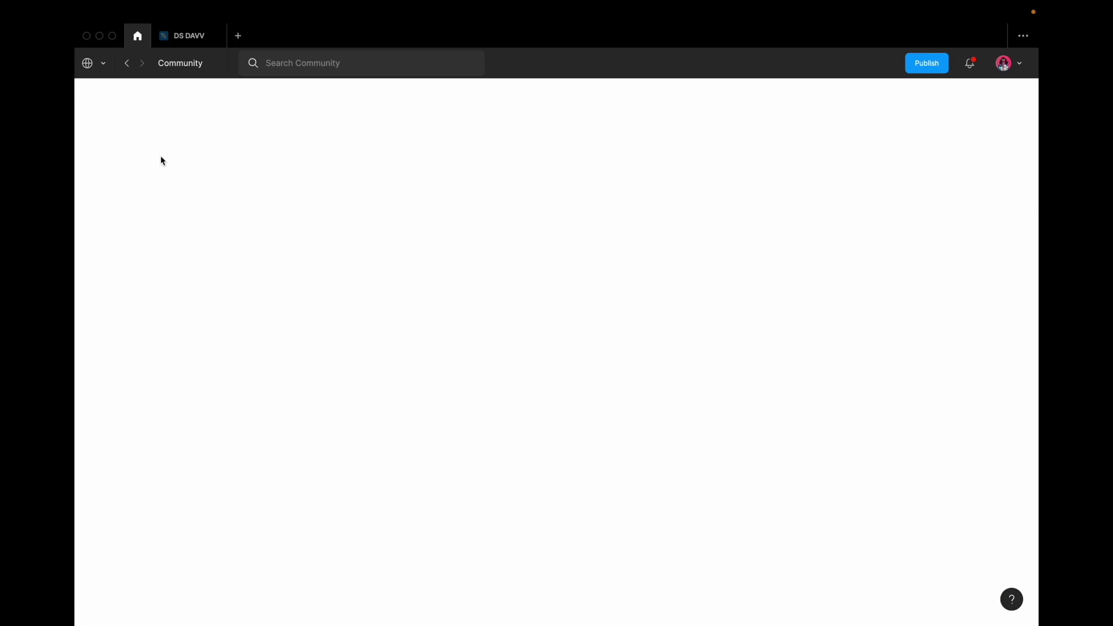
click(291, 68)
text(par)
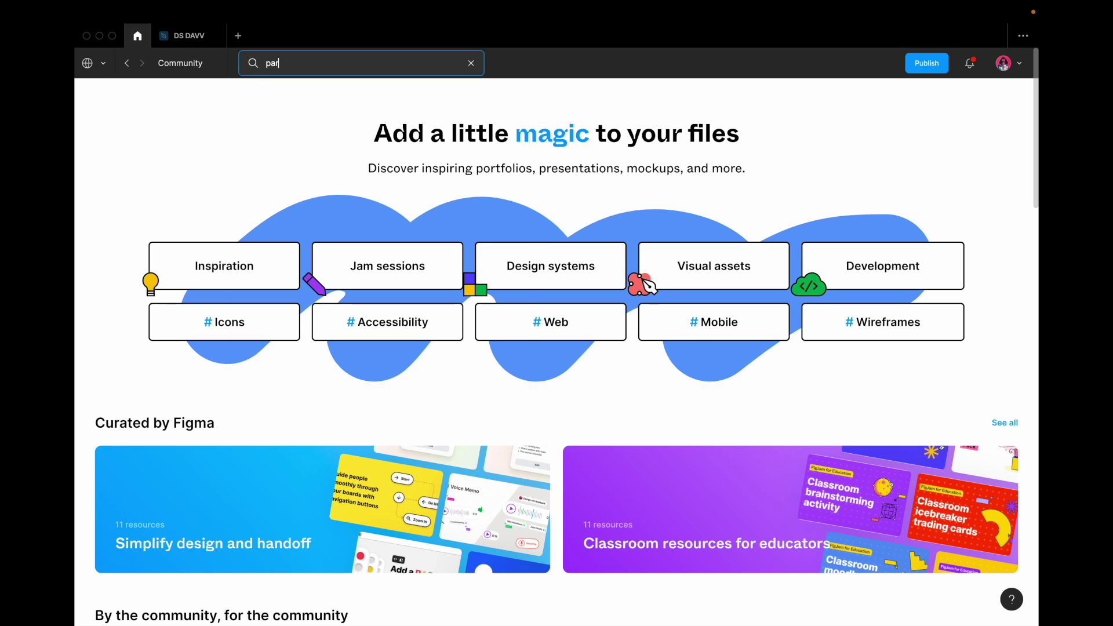
text(allax)
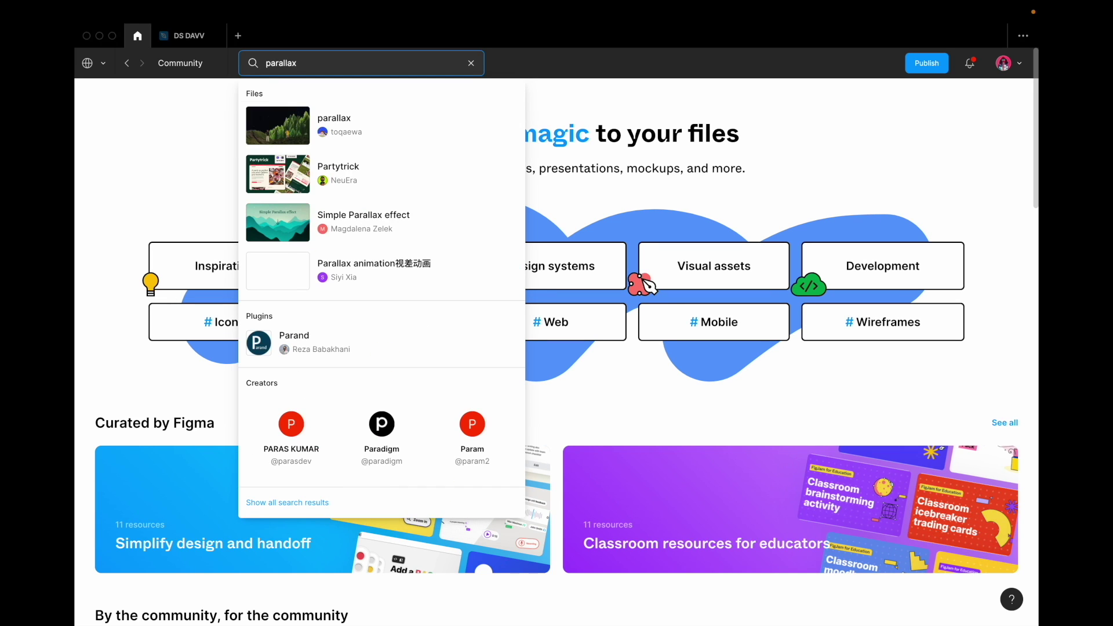
click(399, 339)
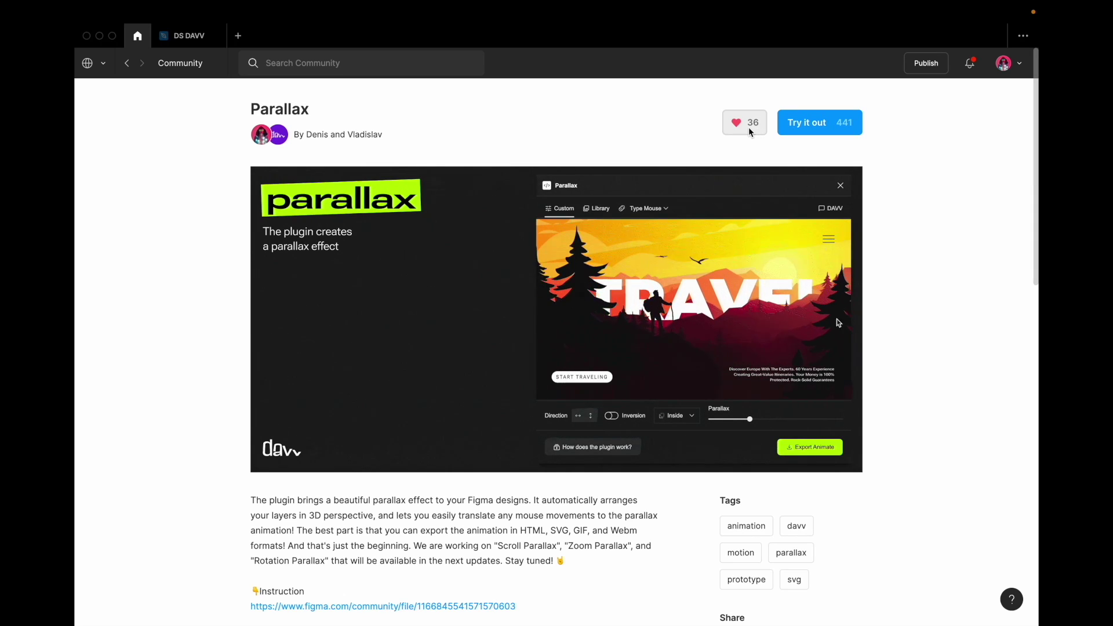
Step: Search the Community for "blod" and open the Blobs plugin's page
click(297, 70)
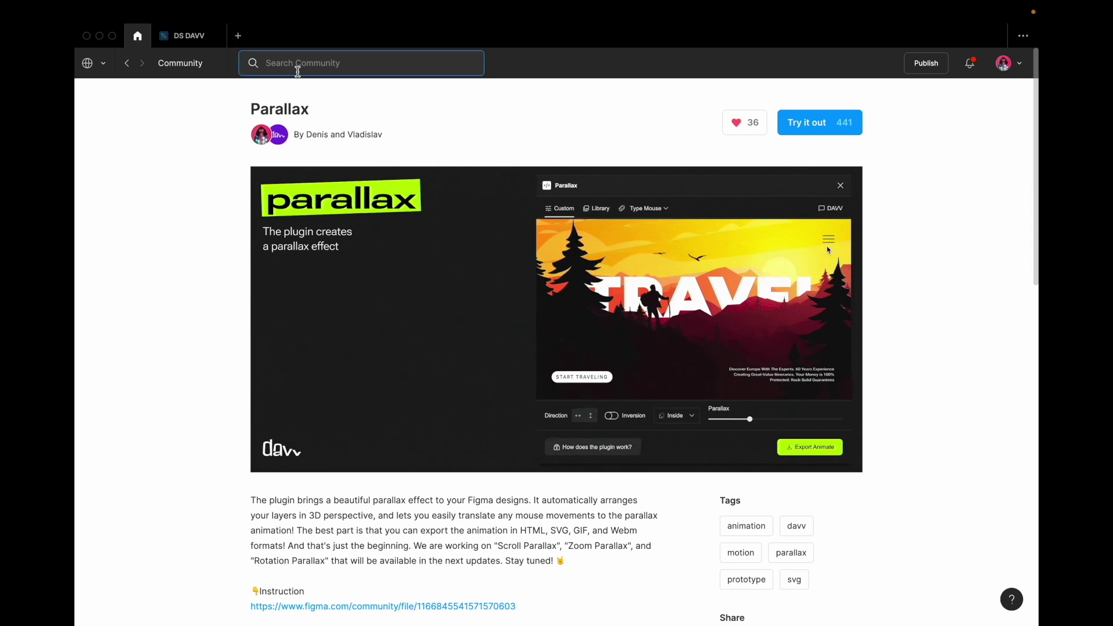
text(blo)
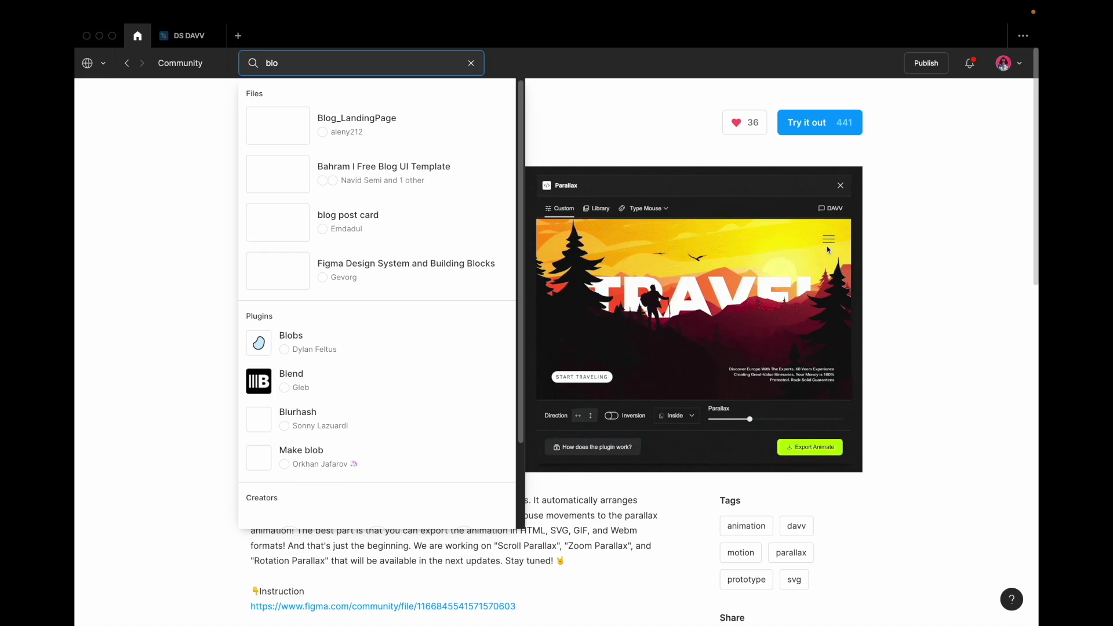
text(d)
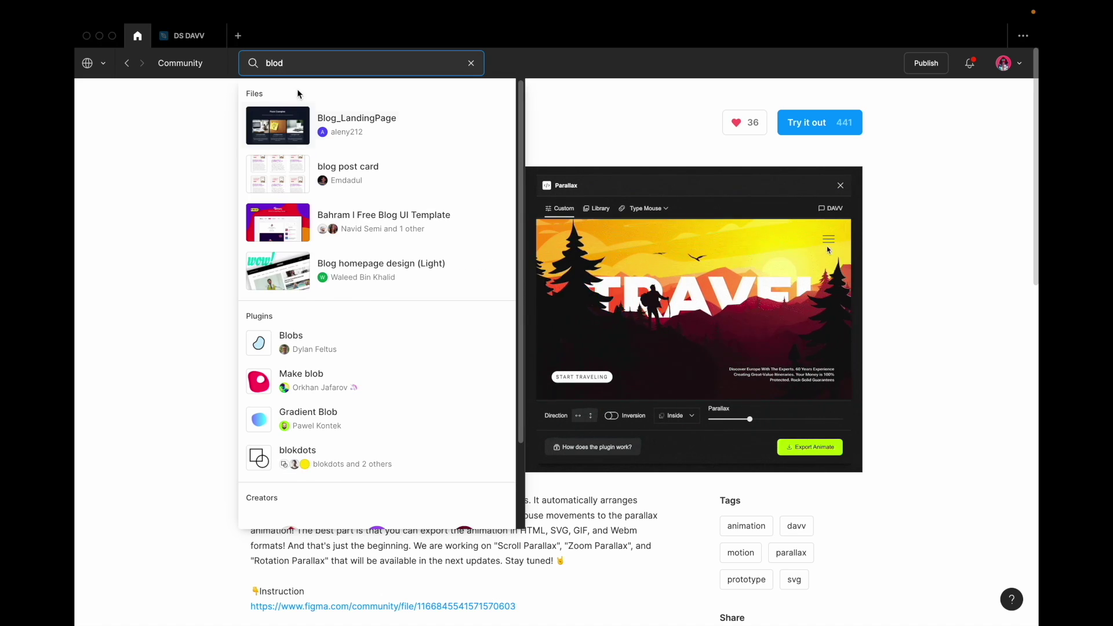
click(291, 339)
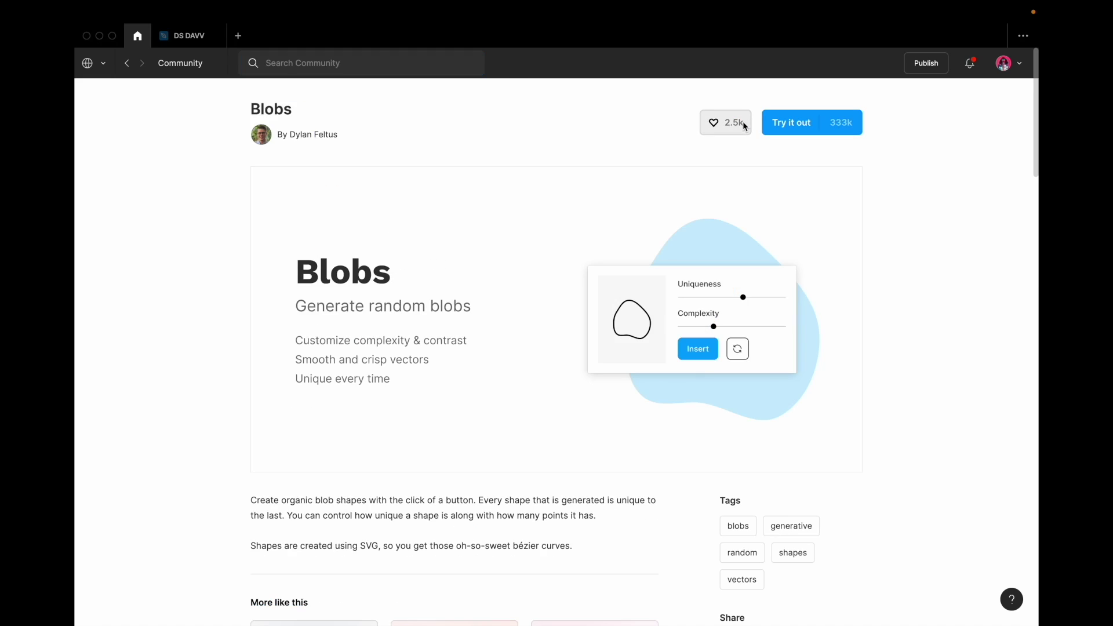
Step: In the DS DAVV file, create a frame with the MacBook Pro 14" preset and set its height to 866
click(174, 37)
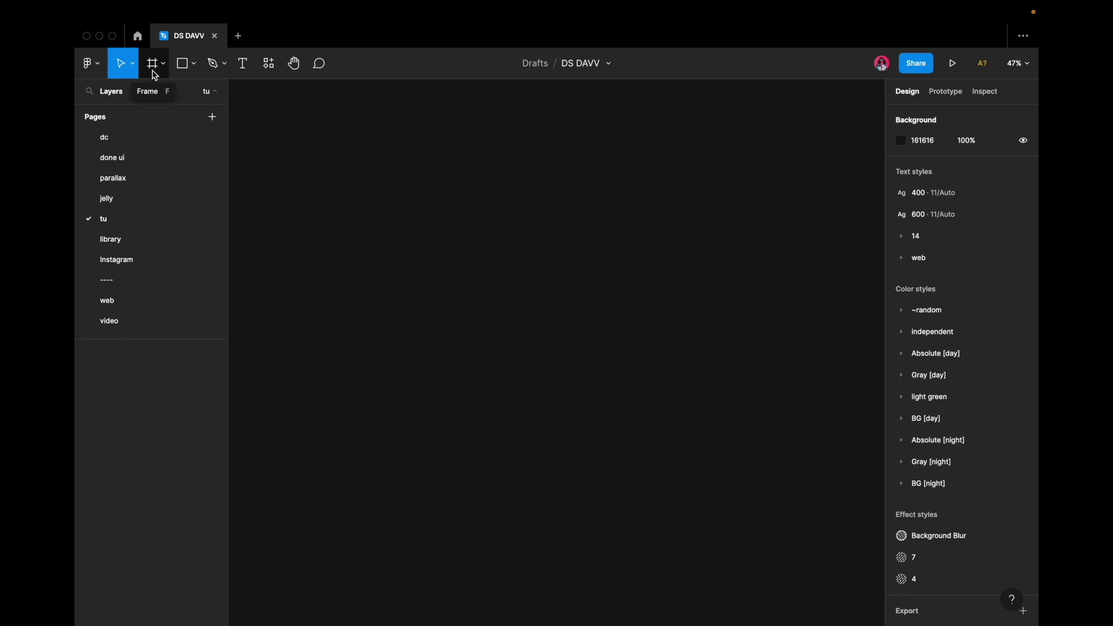
click(153, 64)
click(341, 215)
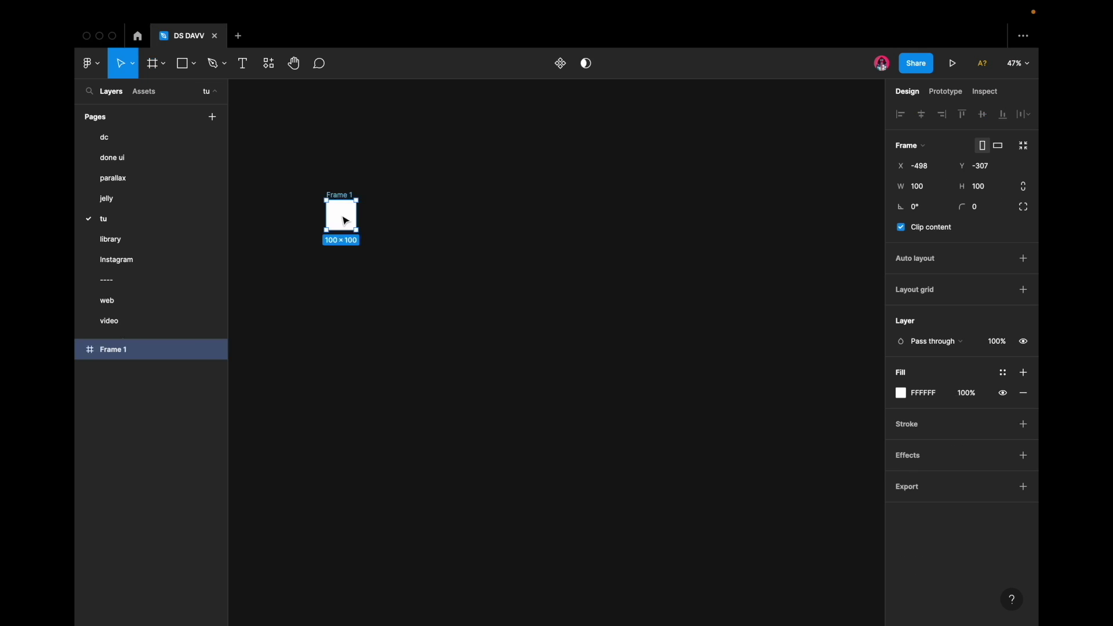
click(921, 150)
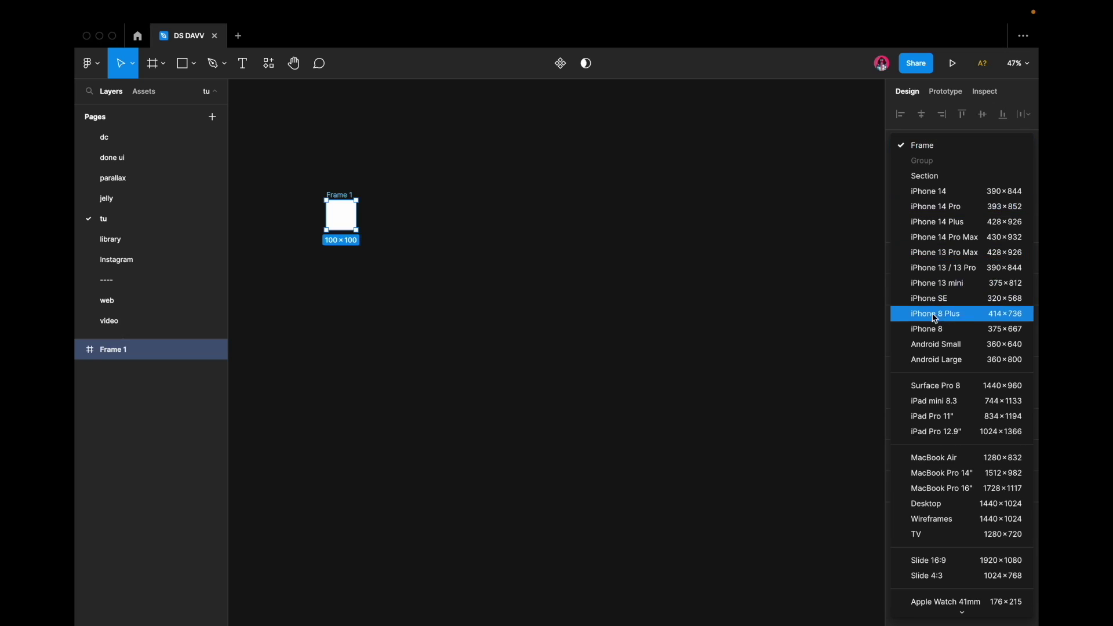
click(945, 474)
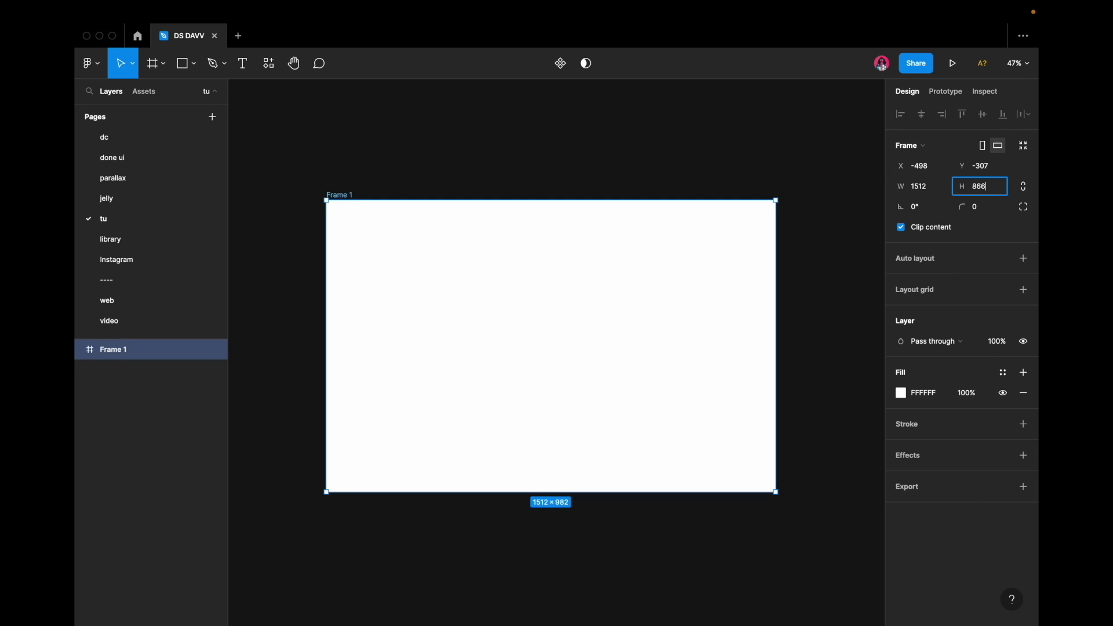
key(Return)
click(670, 168)
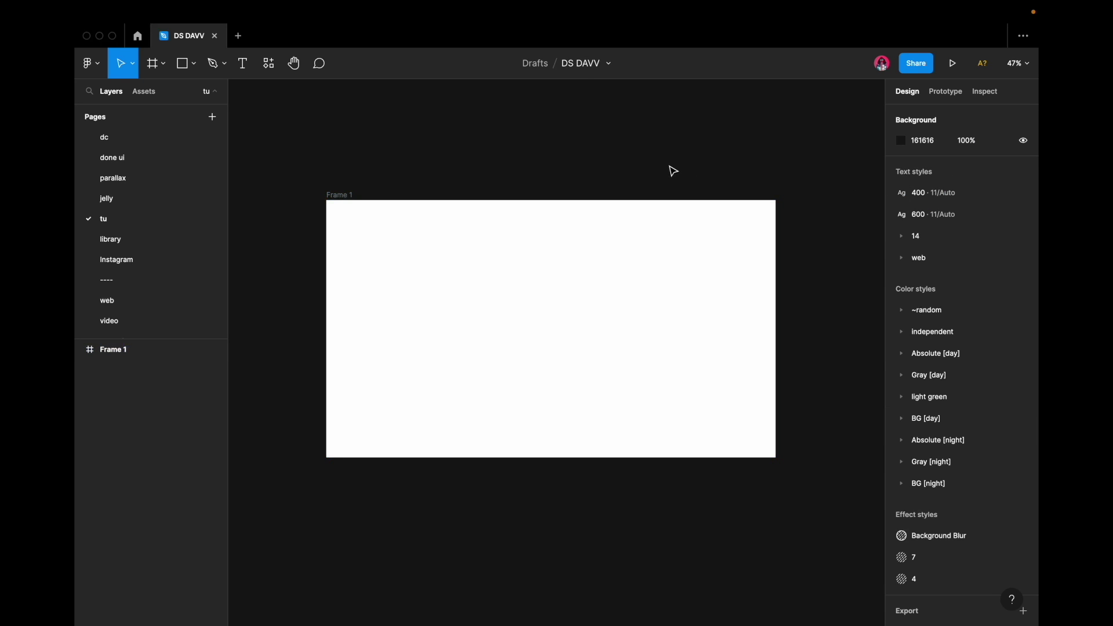
Step: Insert a blob about 520 × 544 with the Blobs plugin, place it at the frame's lower middle and fill it with the palette's orange
scroll(670, 167, right, 1)
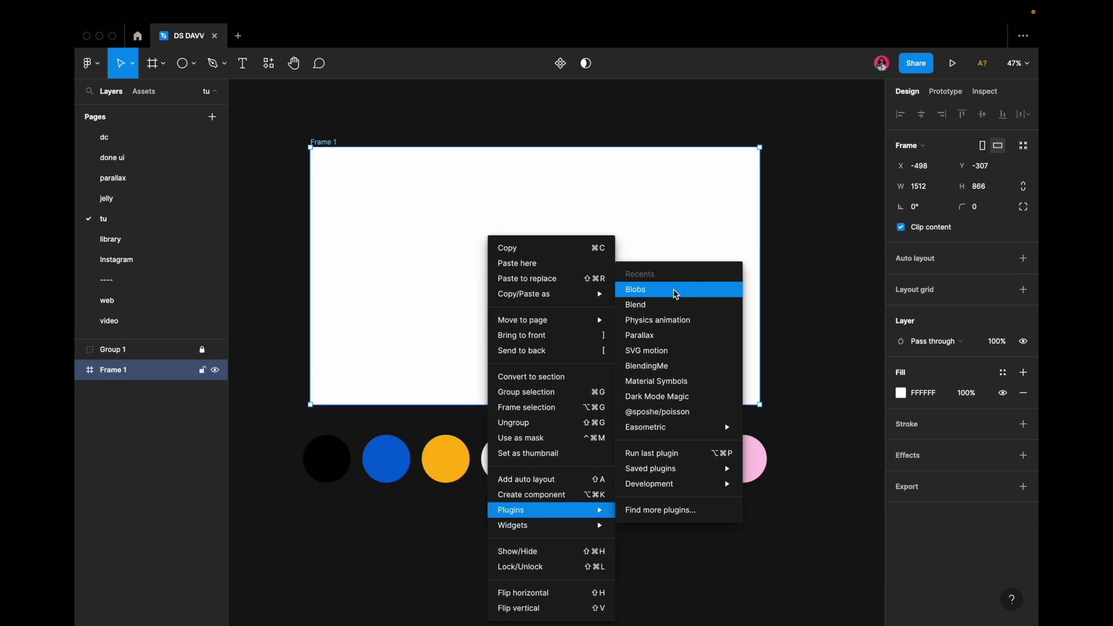
click(675, 292)
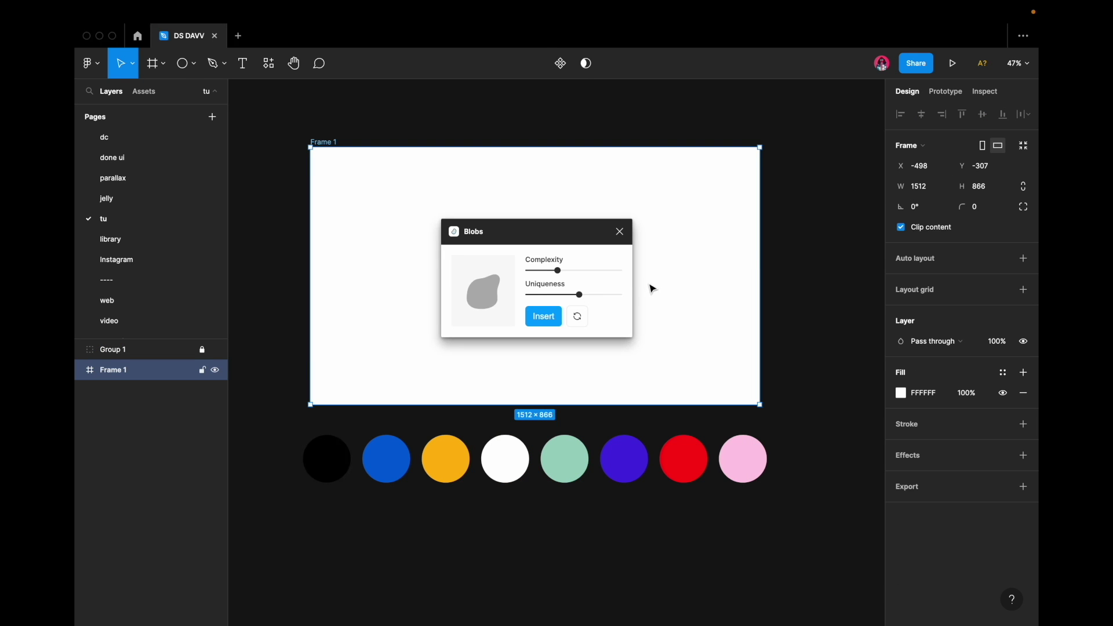
drag(546, 237, 799, 107)
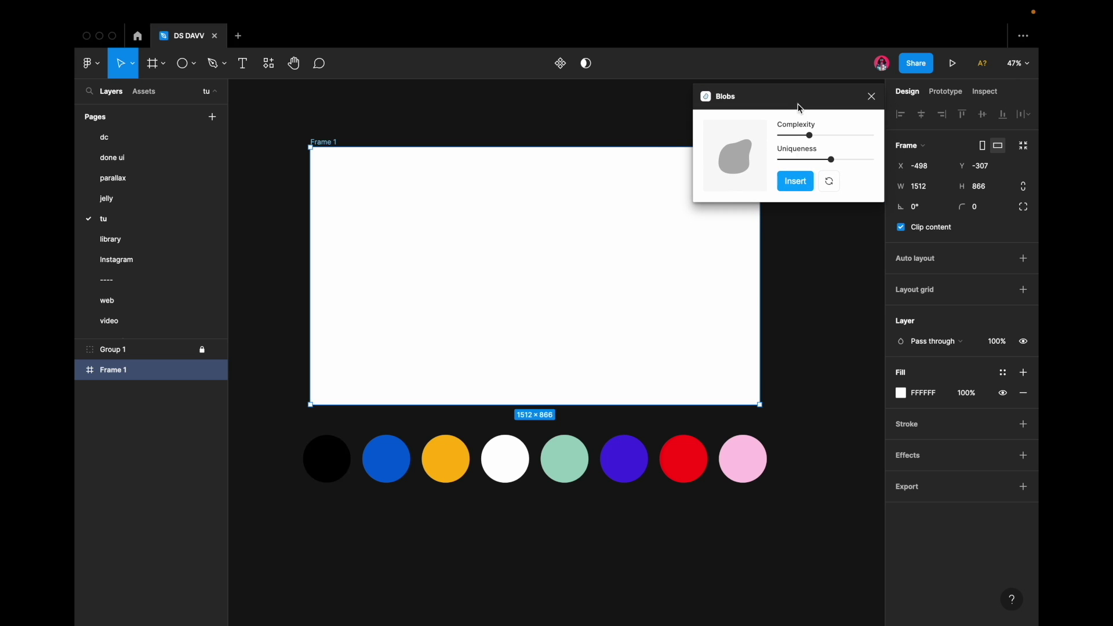
click(796, 181)
click(559, 371)
drag(562, 371, 591, 343)
key(i)
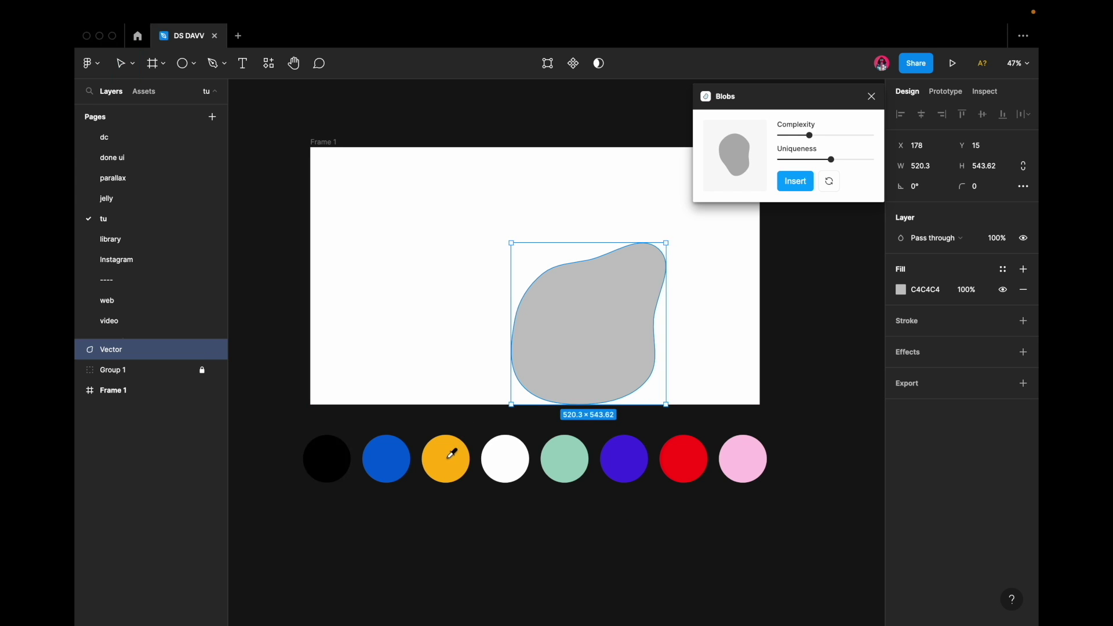
click(447, 460)
Step: Add a black blob over the frame's upper middle and a purple blob about 601 × 582 at its upper right
click(795, 182)
click(574, 363)
key(i)
click(327, 458)
click(796, 182)
click(544, 371)
drag(574, 363, 629, 184)
key(i)
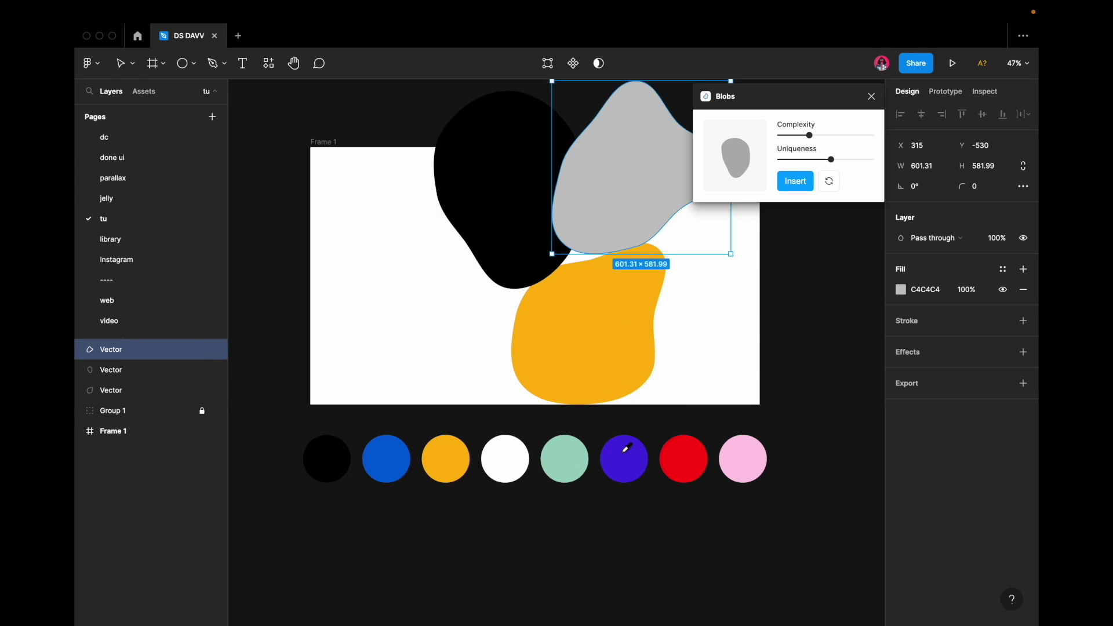
click(623, 451)
Step: Add a red blob at the frame's upper left and a purple one below, moving the palette circles slightly lower
click(795, 181)
drag(569, 339, 416, 208)
key(i)
click(683, 458)
drag(386, 458, 386, 500)
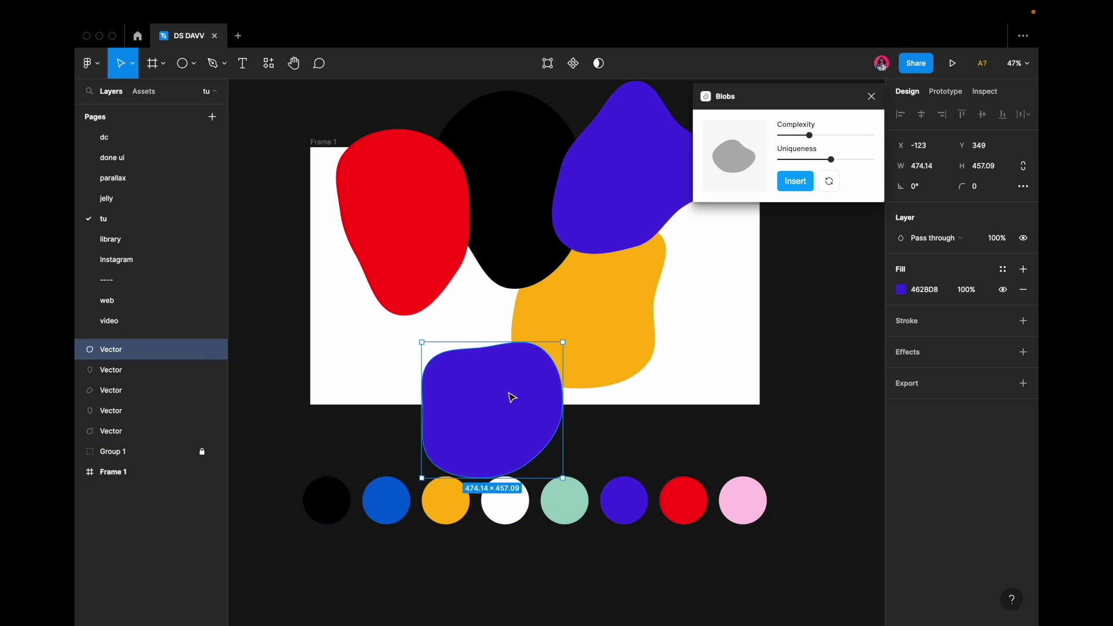
Step: Add pink, mint, orange and white blobs around the frame, coloured from the palette circles
click(795, 181)
click(742, 500)
drag(150, 350, 157, 461)
click(796, 182)
click(565, 500)
click(795, 182)
click(445, 500)
click(795, 181)
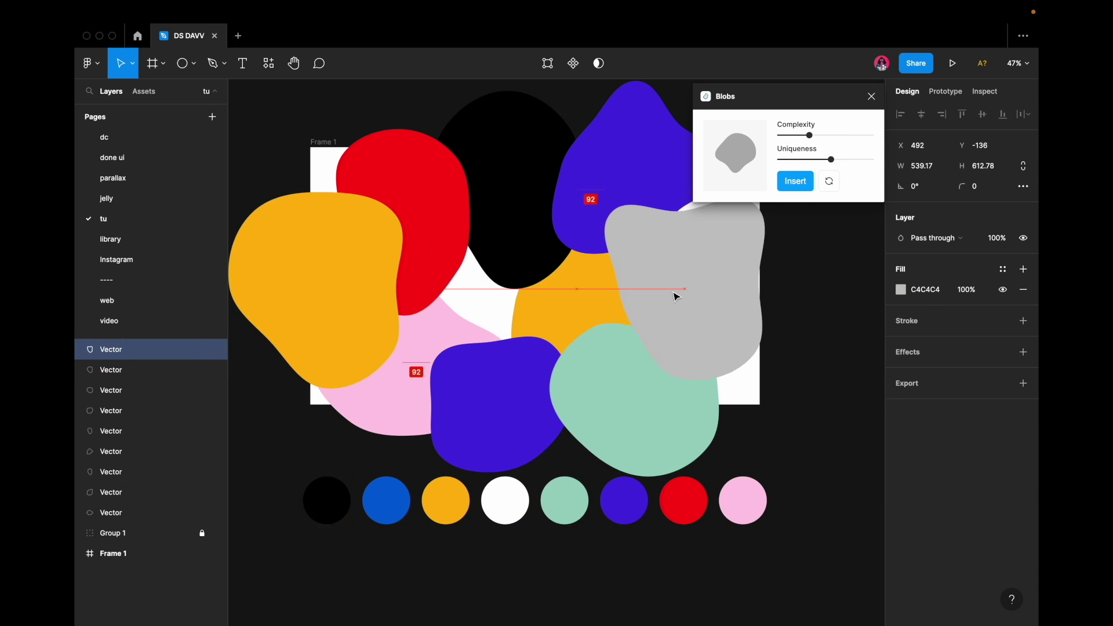
click(504, 501)
Step: Cover the frame's remaining corners with a black blob, two blue blobs and a mint blob
click(795, 181)
click(315, 499)
click(795, 182)
click(374, 499)
click(795, 181)
drag(575, 351, 771, 351)
click(374, 499)
click(795, 182)
drag(572, 359, 295, 417)
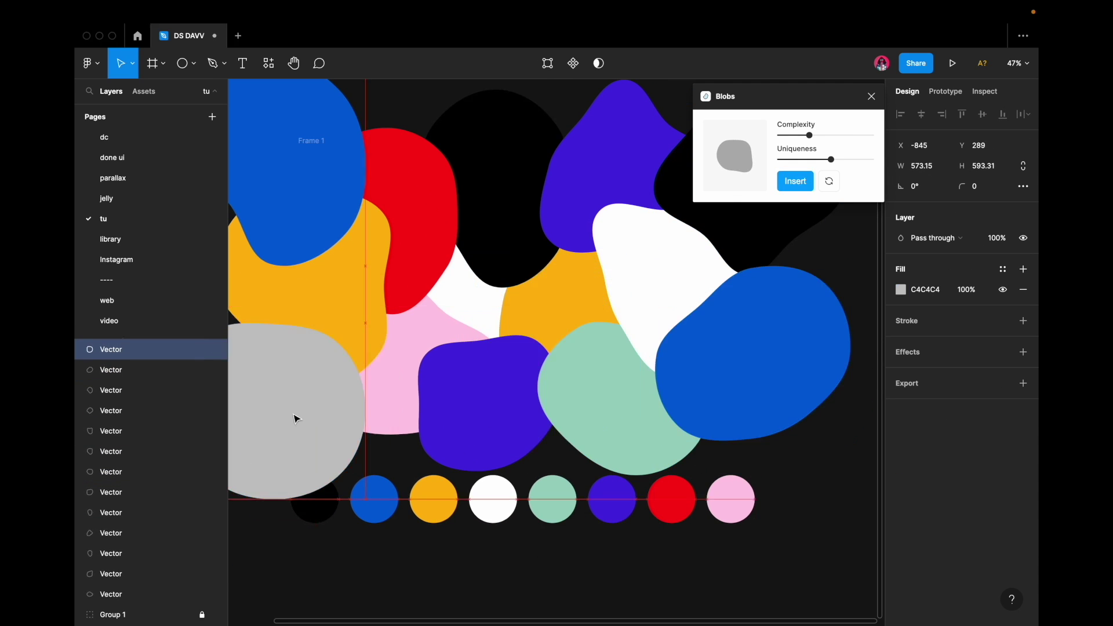
click(552, 499)
Step: Select all the blobs and nest them inside Frame 1 so the frame clips them
drag(238, 91, 833, 438)
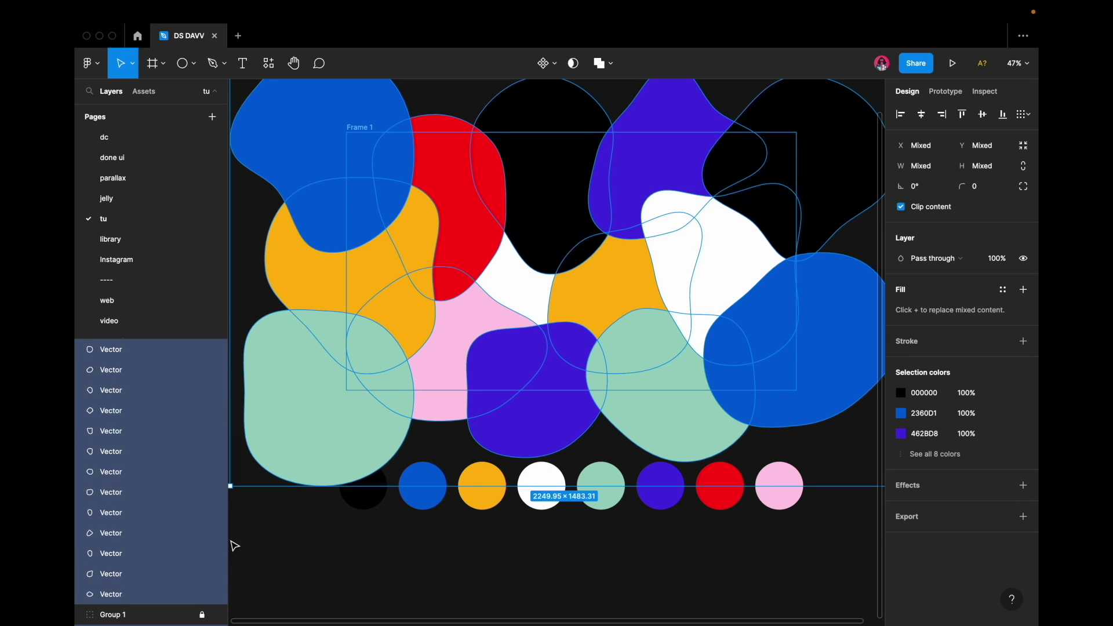
scroll(157, 555, down, 1)
super+click(128, 614)
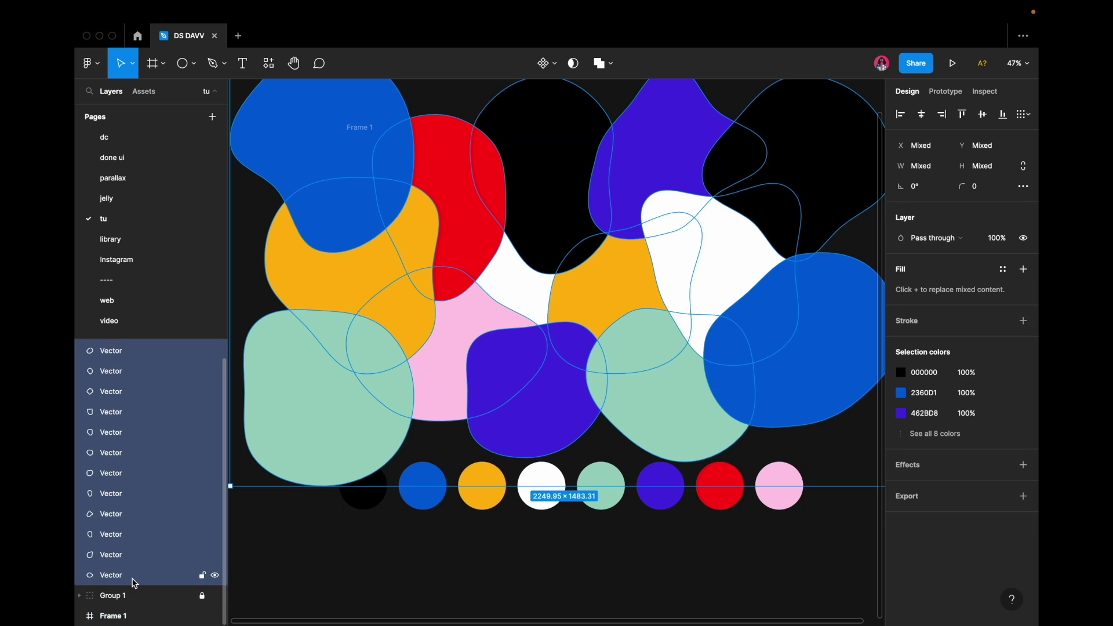
drag(125, 618, 126, 617)
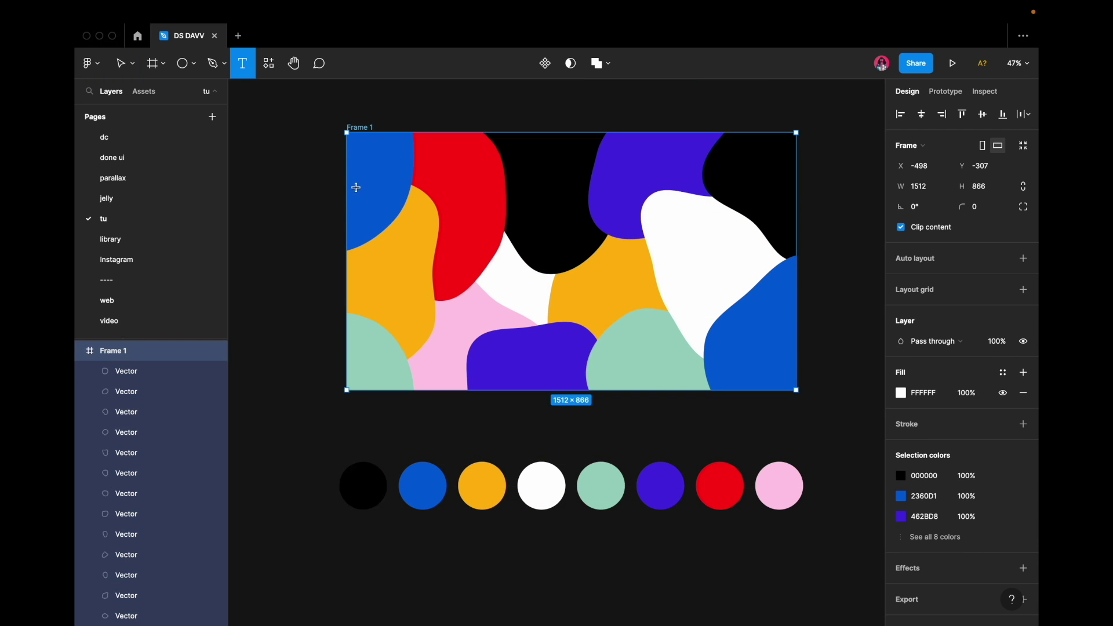
Step: Add the text "Figma" to the frame and set its font to Ambidexter
click(402, 192)
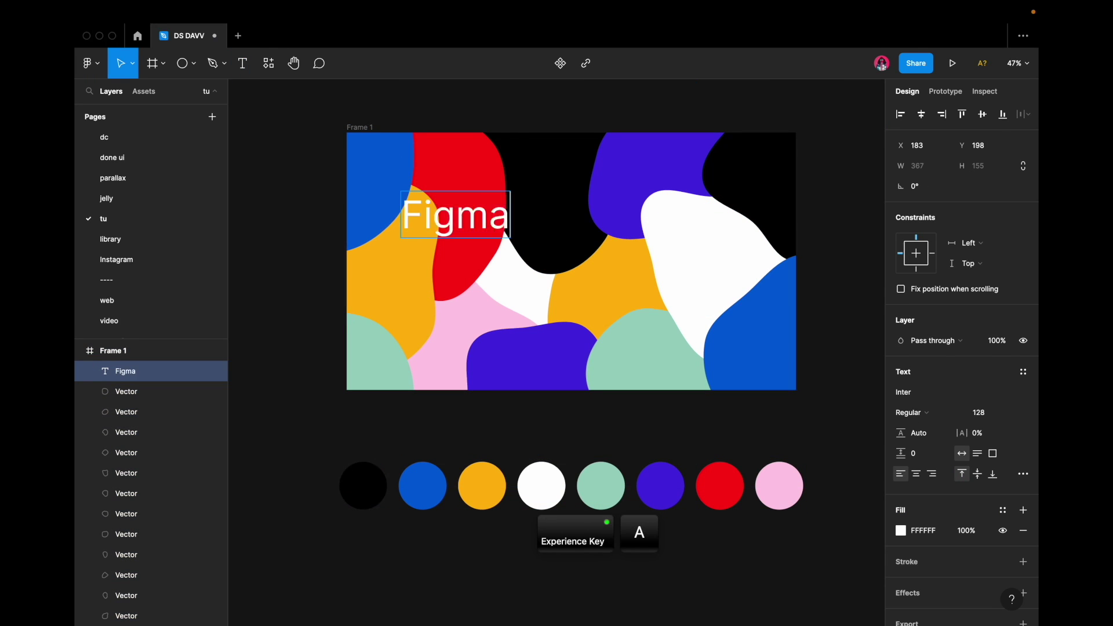
key(Escape)
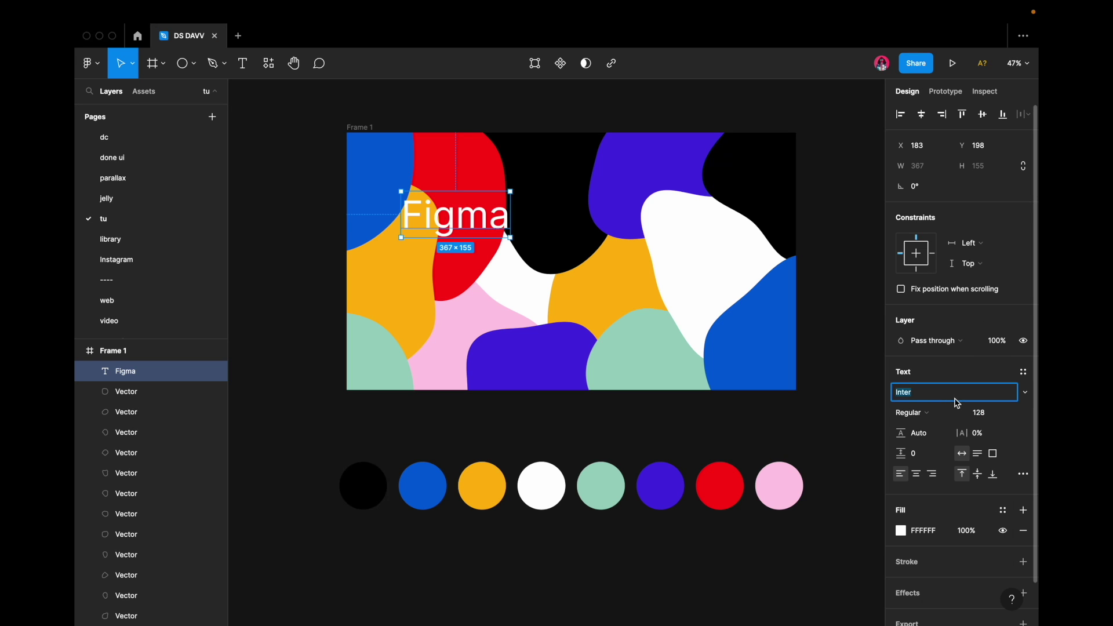
text(ambidex)
key(Return)
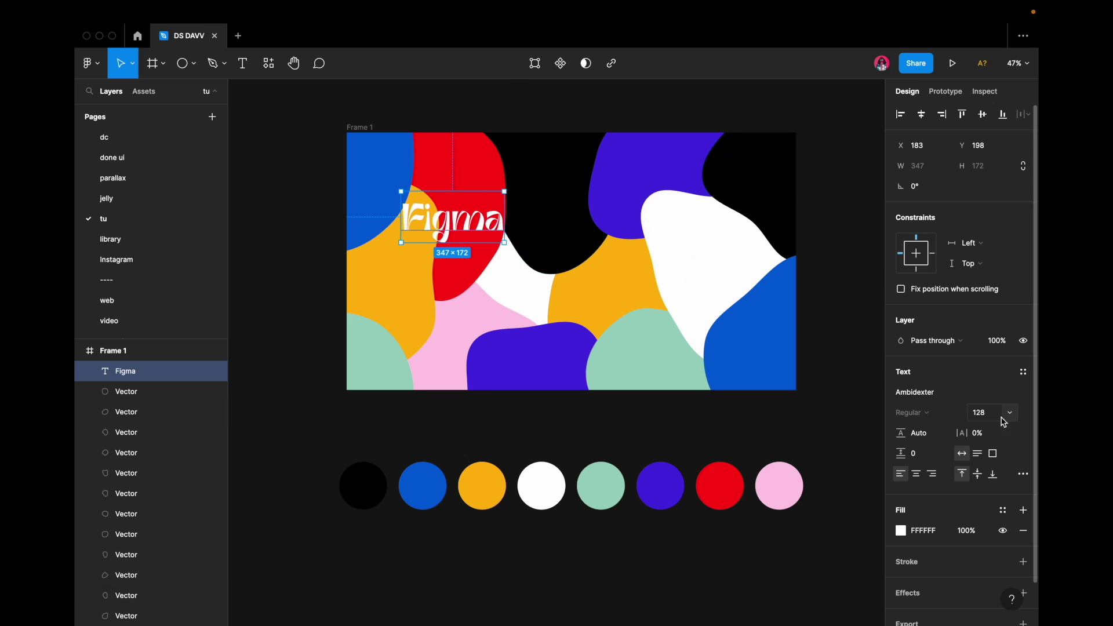
Step: Set the "Figma" title's font size to 300 and move it to the frame's upper-left corner
text(300)
key(Return)
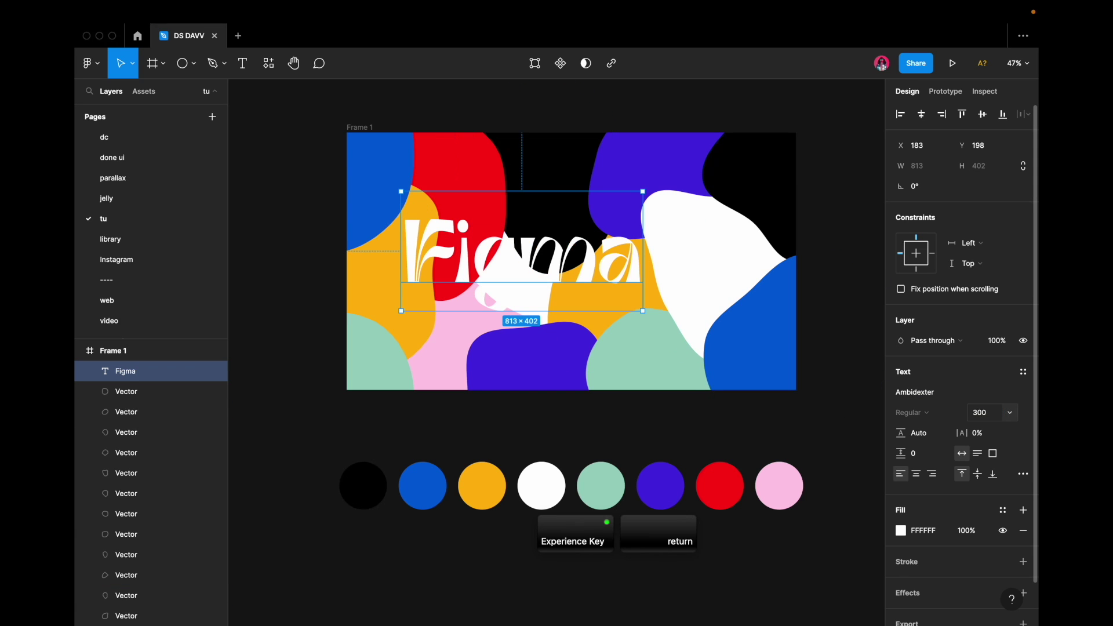
drag(538, 267, 499, 197)
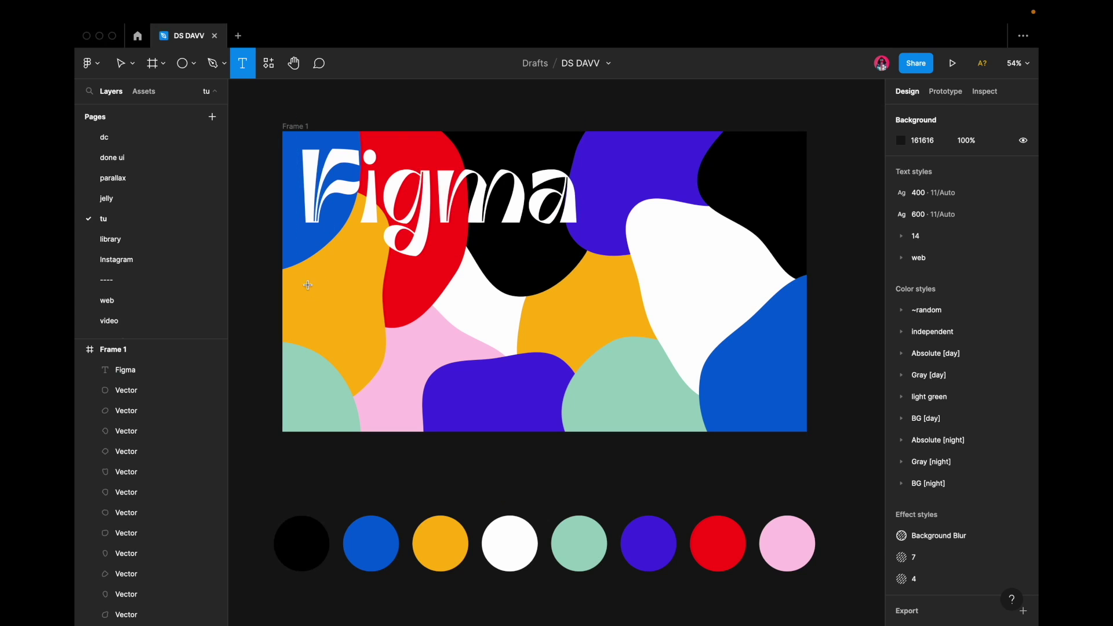
Step: Draw a text box about 585 × 265 below the title and paste the plugin description paragraph into it
drag(307, 284, 504, 373)
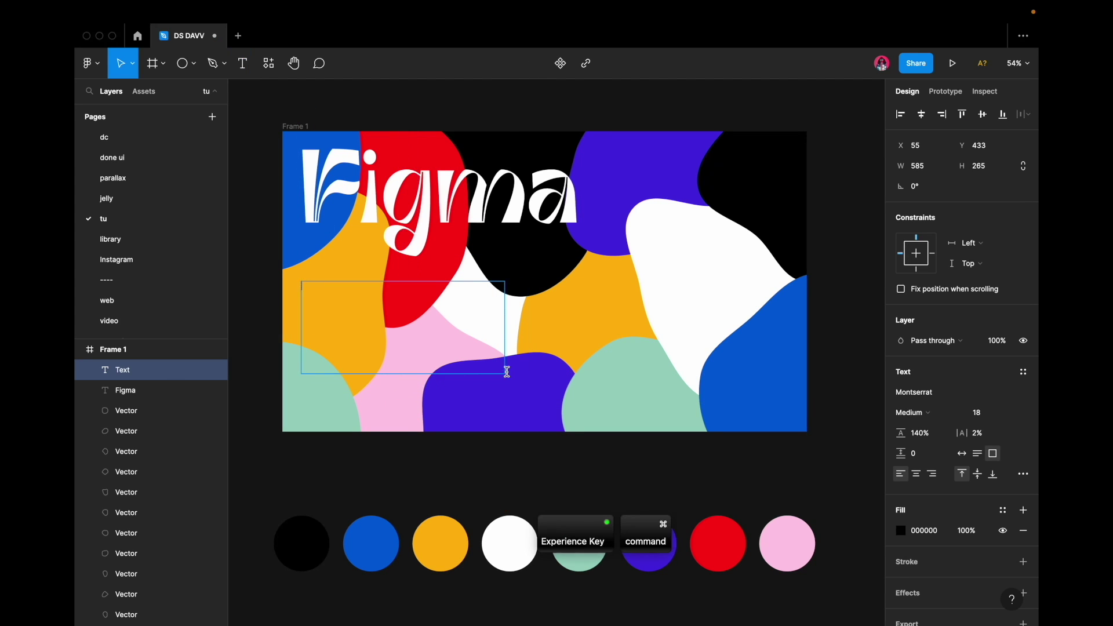
key(super+v)
key(Escape)
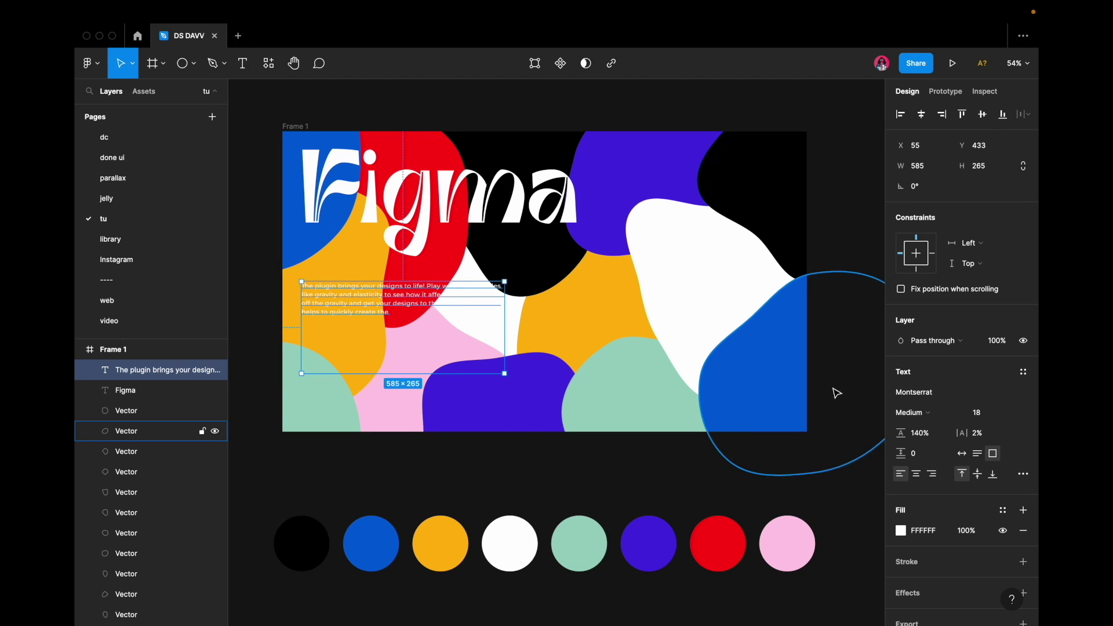
Step: Set the description paragraph to auto height and fill it with the palette's black
click(975, 454)
key(i)
click(288, 542)
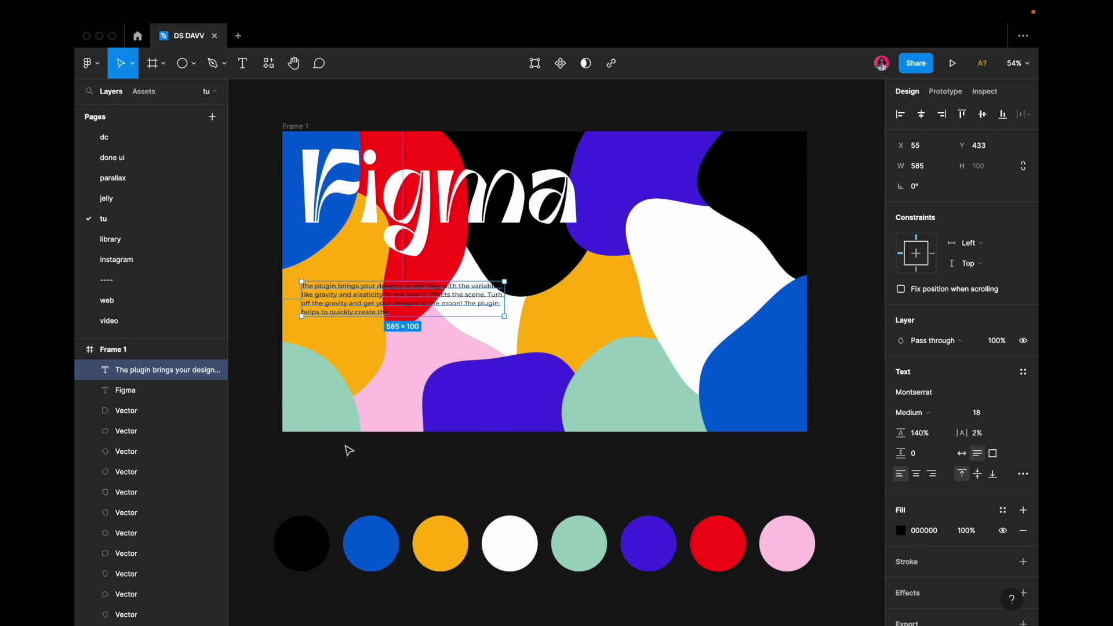
Step: Narrow the description paragraph to about 312 wide and move it up closer to the title
drag(504, 301, 409, 302)
drag(358, 322, 358, 307)
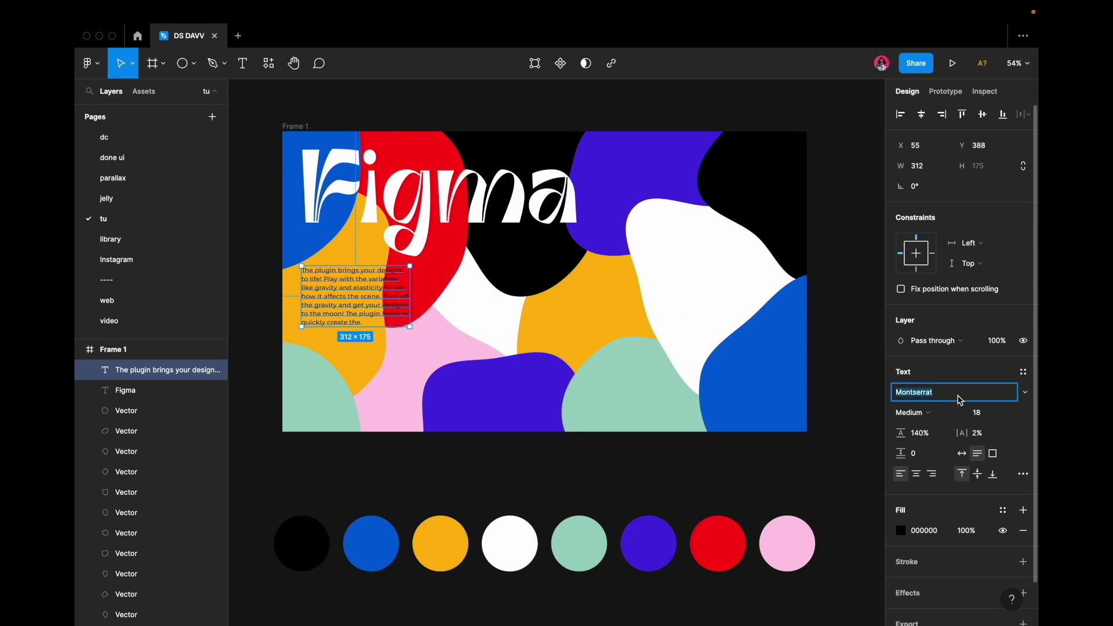
Step: Set the description paragraph's letter spacing to 1%
click(947, 420)
click(1037, 413)
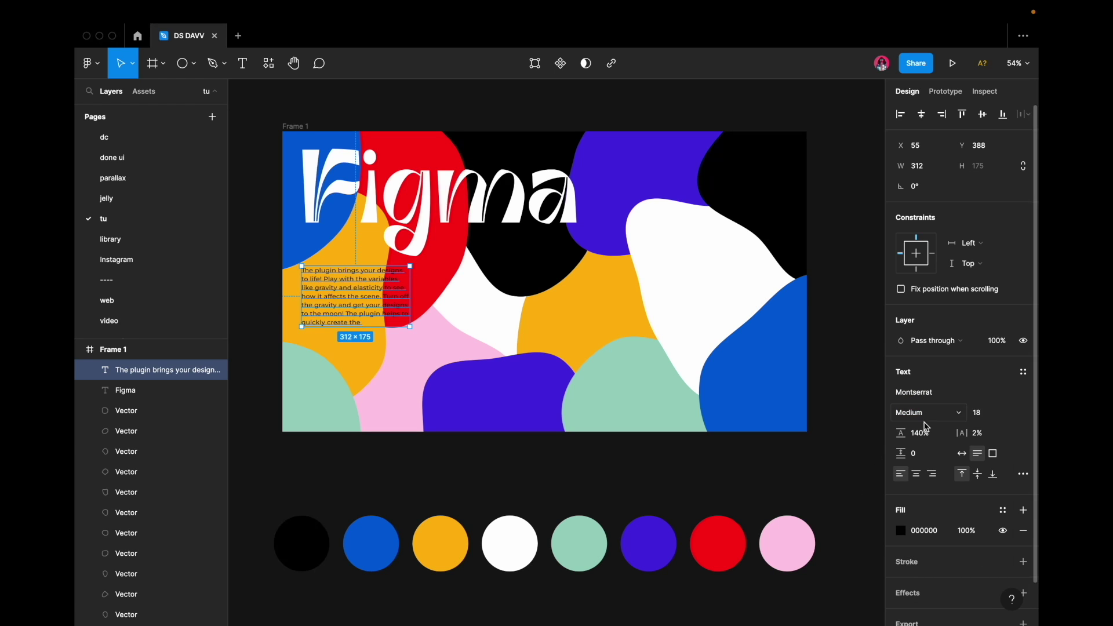
text(1)
key(Return)
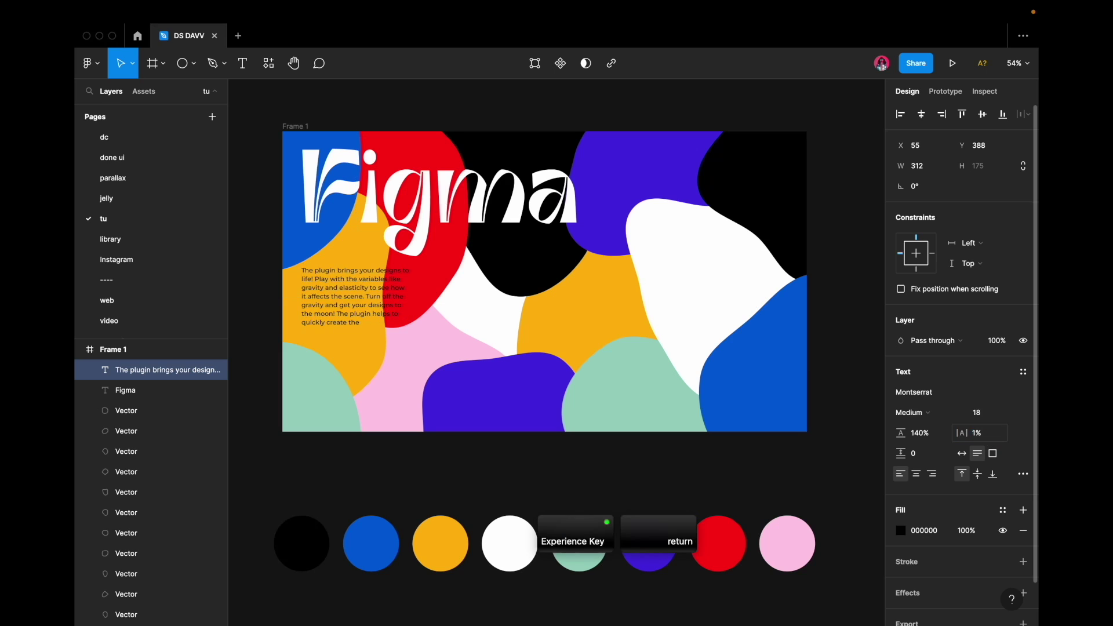
Step: Add the text "button" below the description paragraph and set its case to uppercase
key(t)
click(302, 372)
text(button)
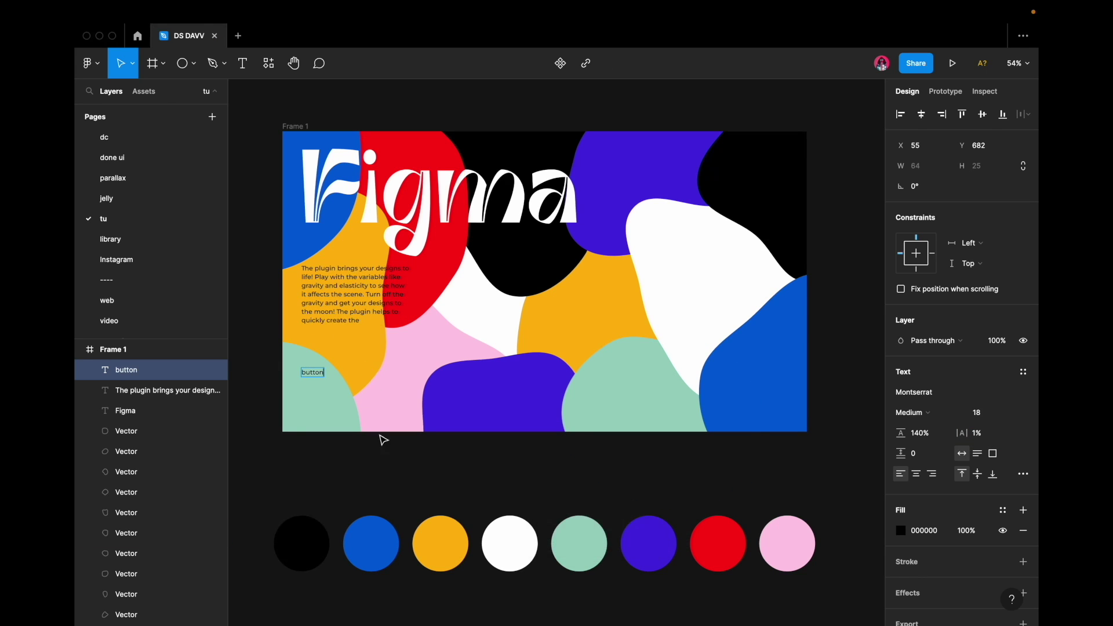
click(1023, 474)
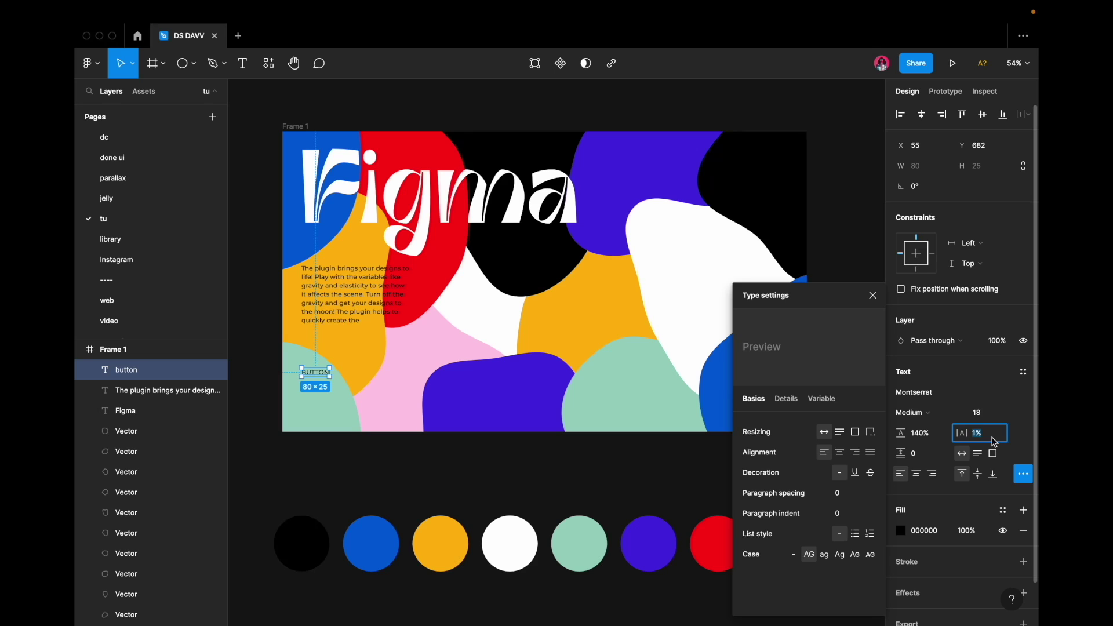
Step: Set the button label's letter spacing to 4% and its font size to 24
text(4)
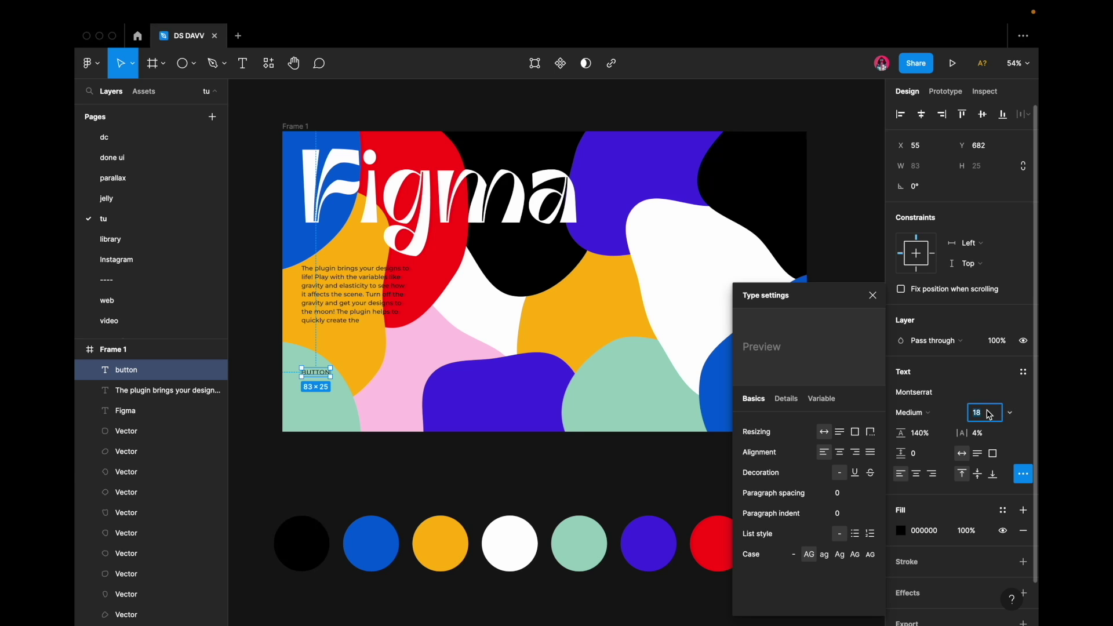
text(24)
key(Return)
Step: Wrap the button label in an auto layout frame
click(323, 376)
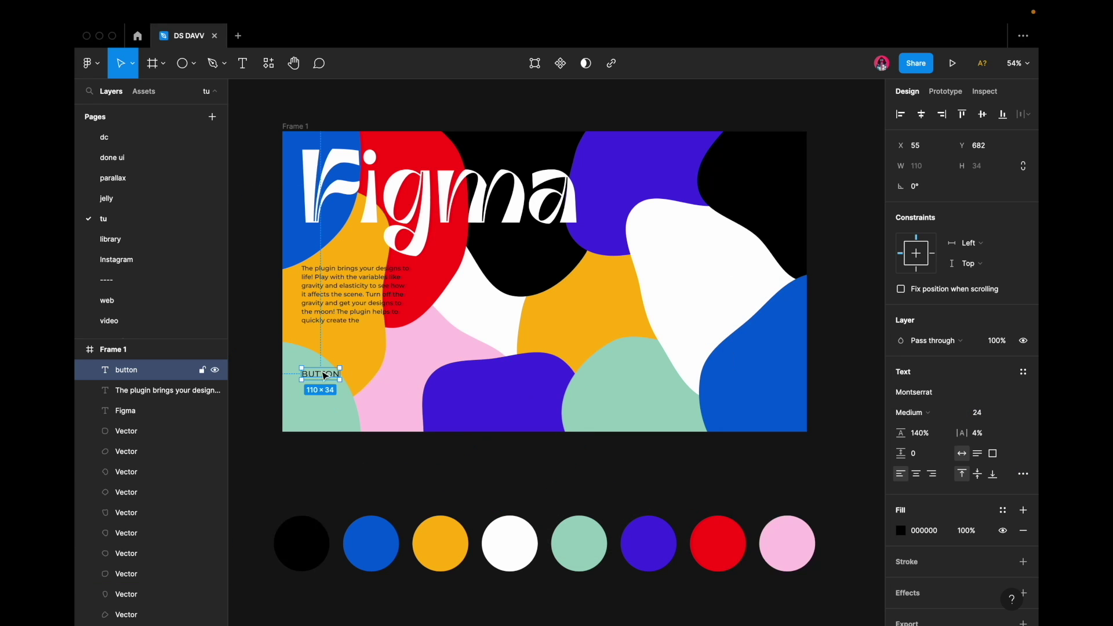
right_click(323, 375)
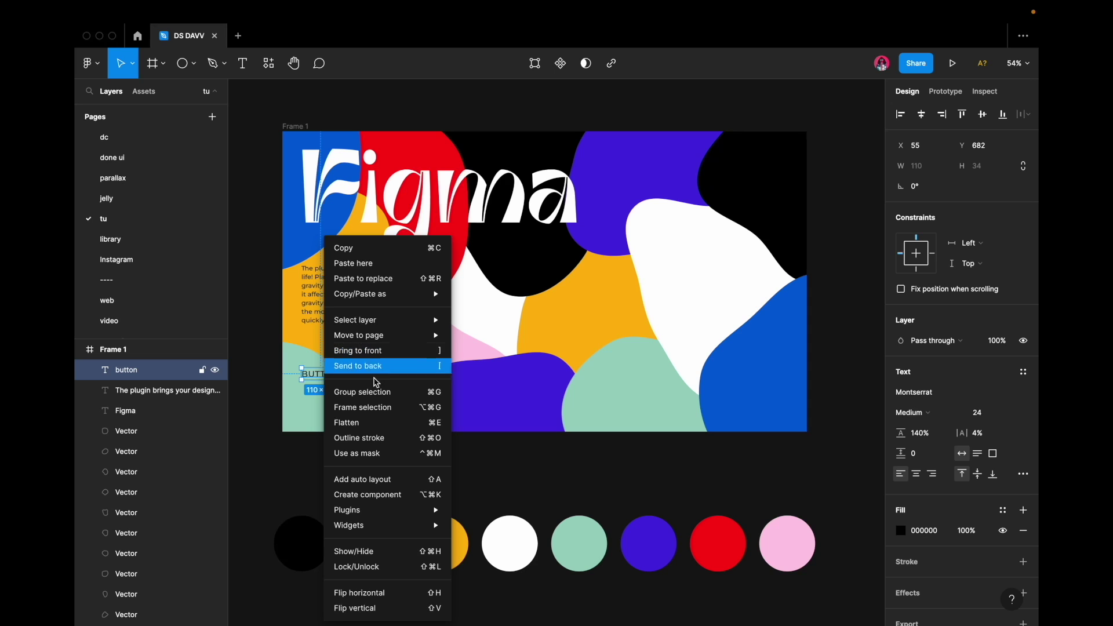
click(385, 477)
Step: Style the button frame with a black stroke, corner radius 39 and horizontal padding 24, and move it down near the hero frame's lower edge
scroll(1024, 534, down, 2)
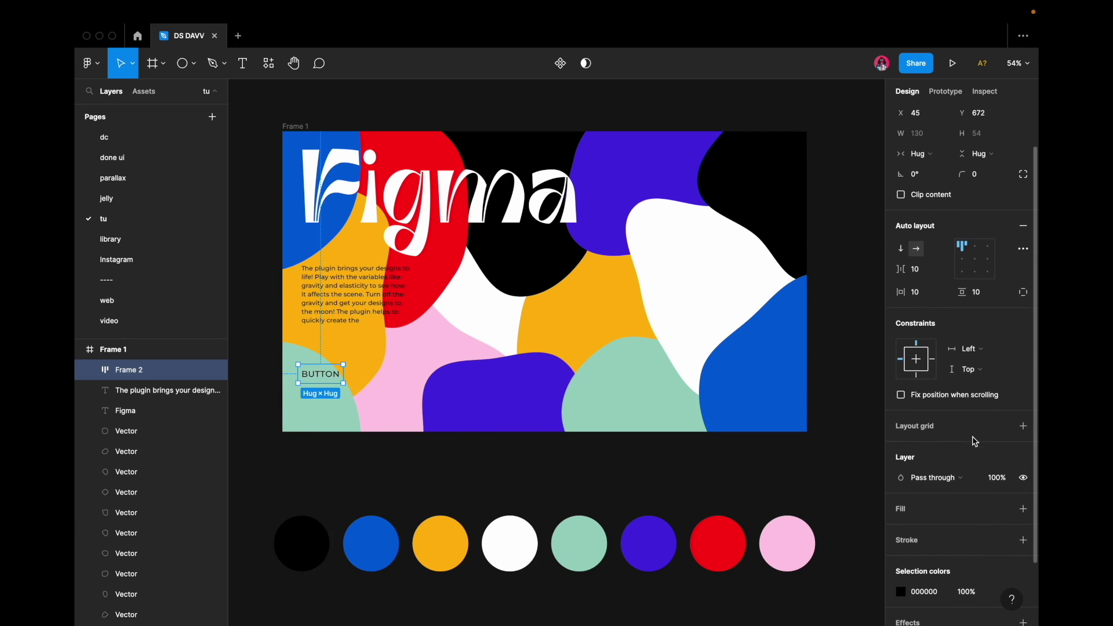
click(1023, 532)
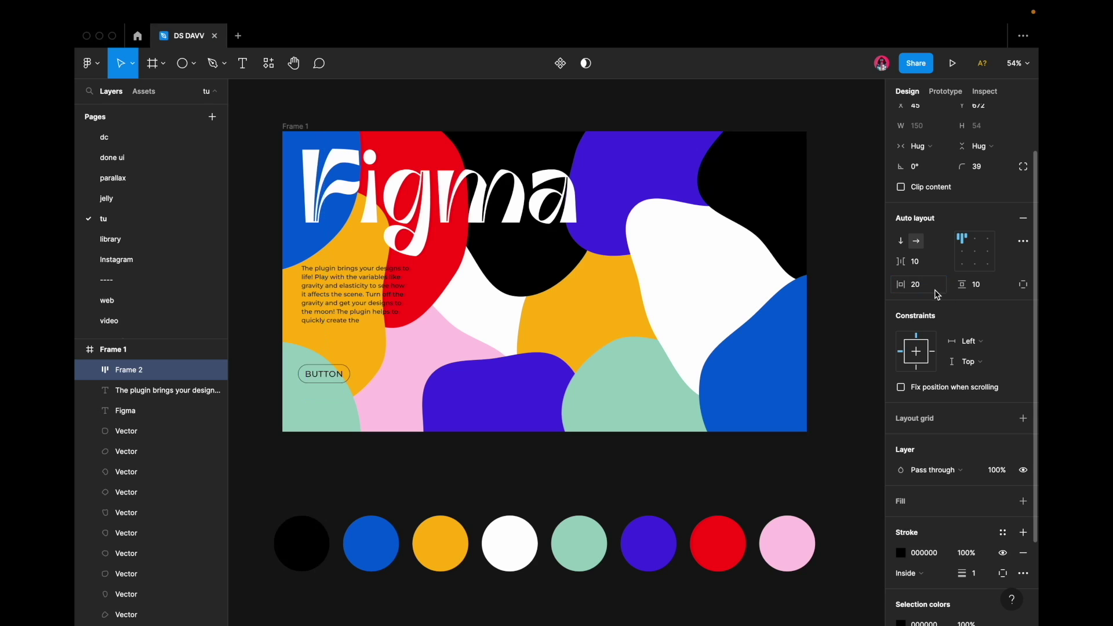
text(24)
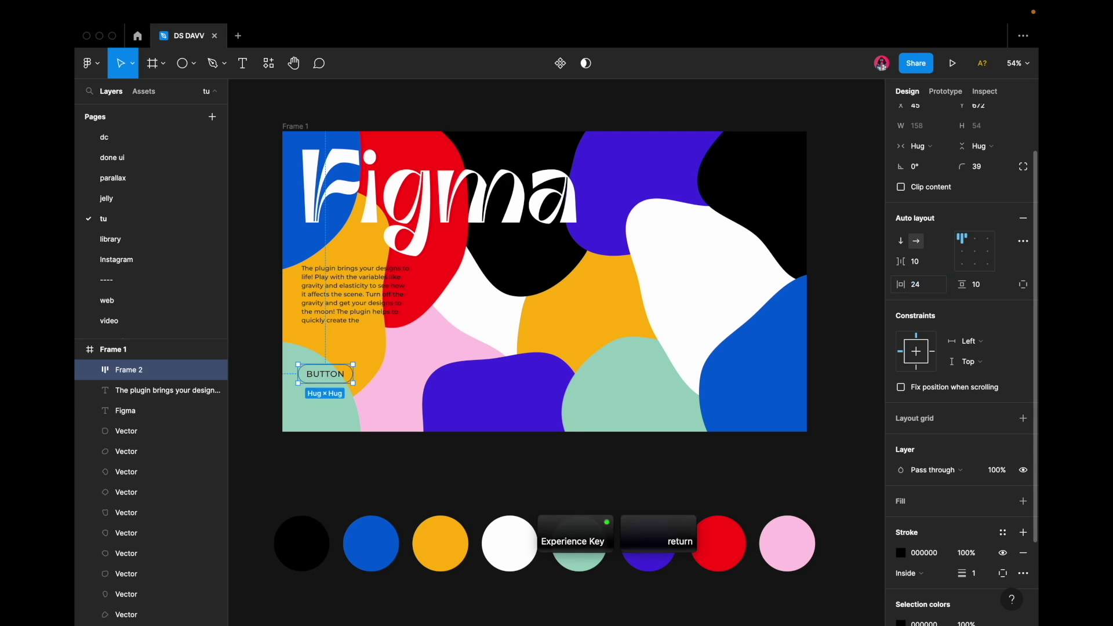
drag(335, 377, 335, 407)
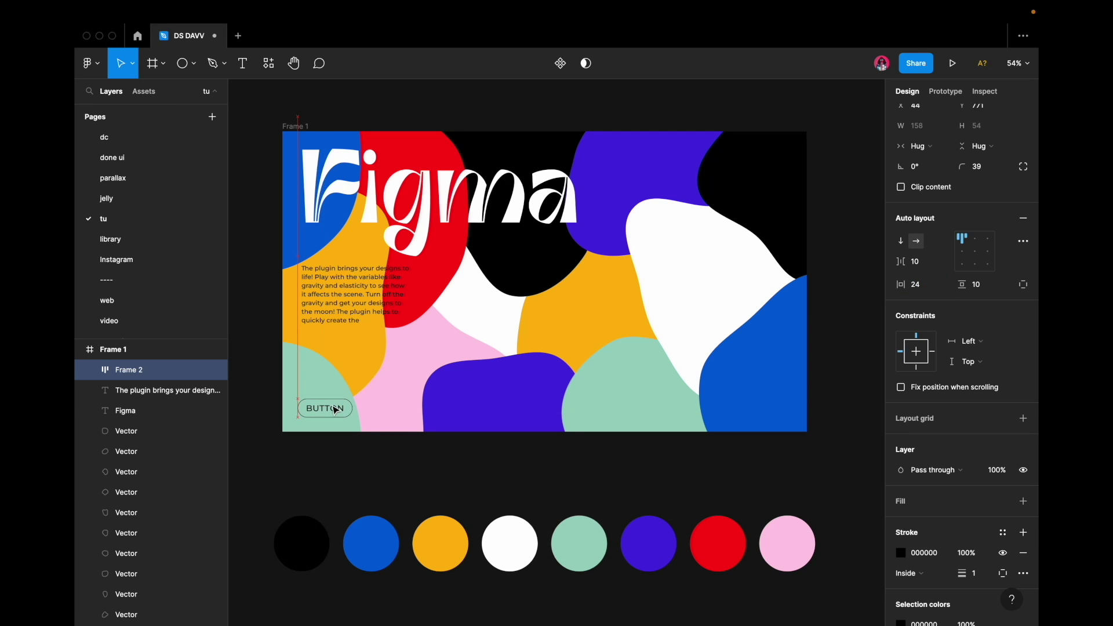
Step: Run the Parallax plugin on the whole hero frame and preview the mouse effect
click(312, 149)
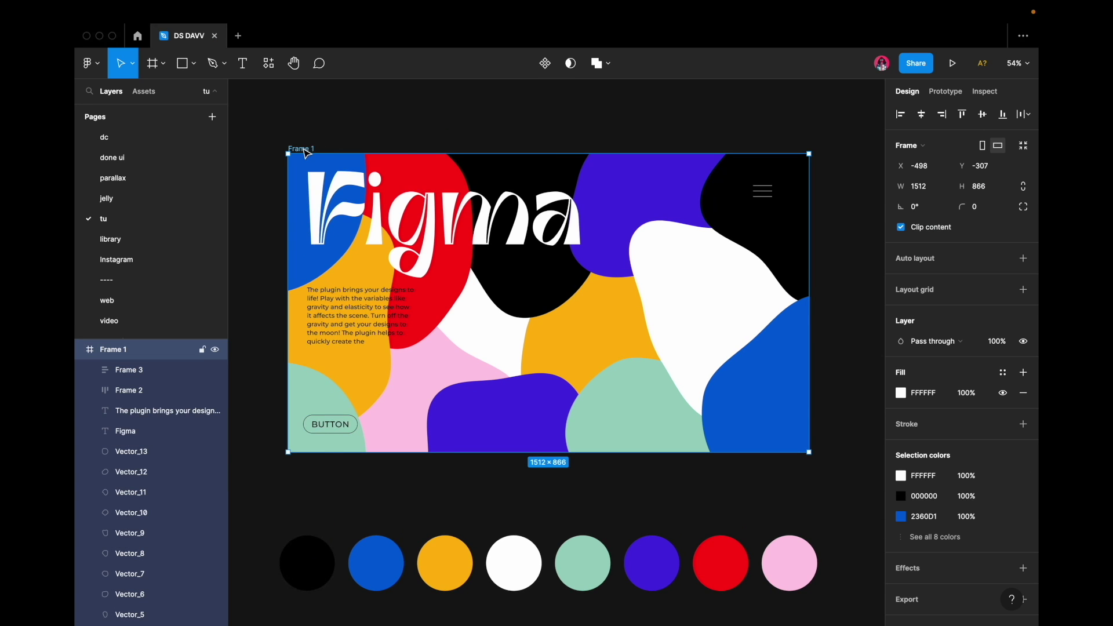
right_click(305, 149)
mouse_move(408, 450)
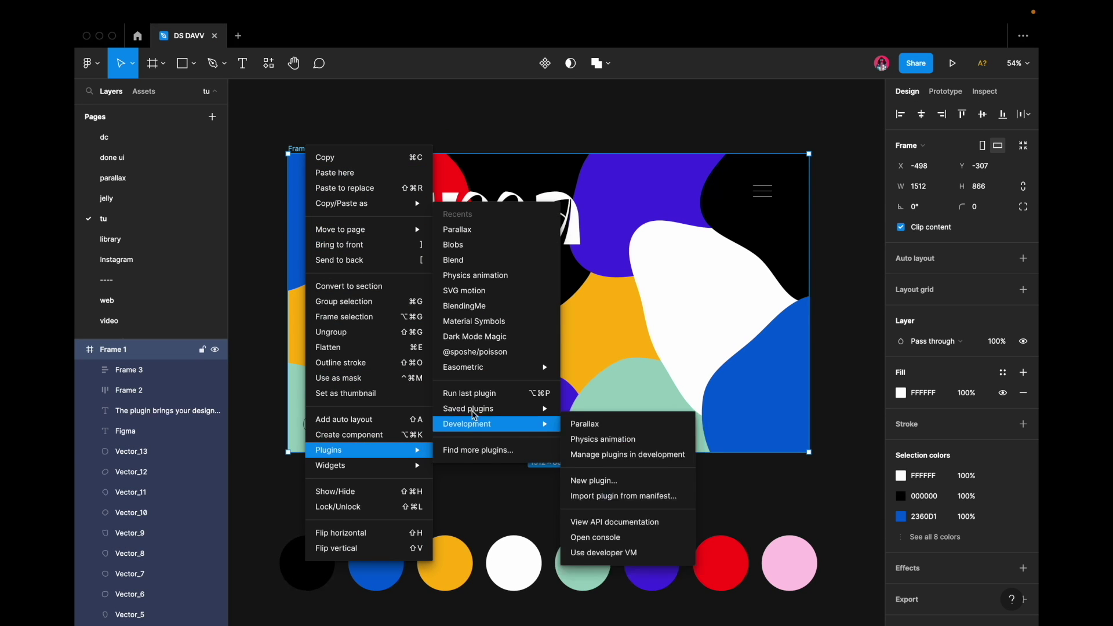
click(463, 229)
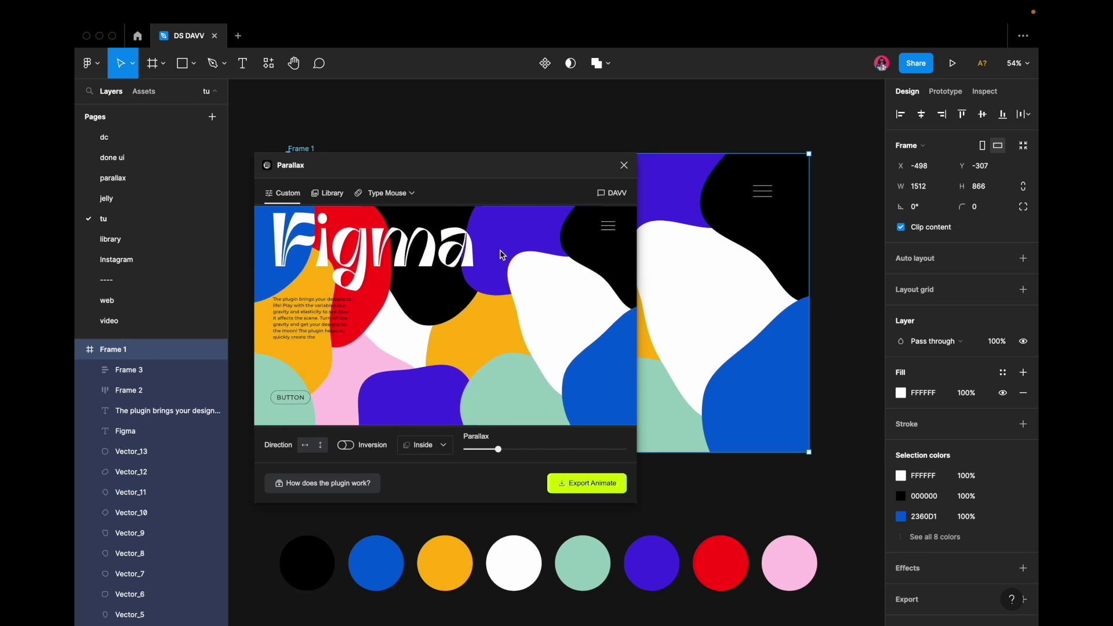
Step: Lock the title, paragraph, button and menu layers individually, and rerun Parallax on the frame with the strength raised to about half
click(203, 372)
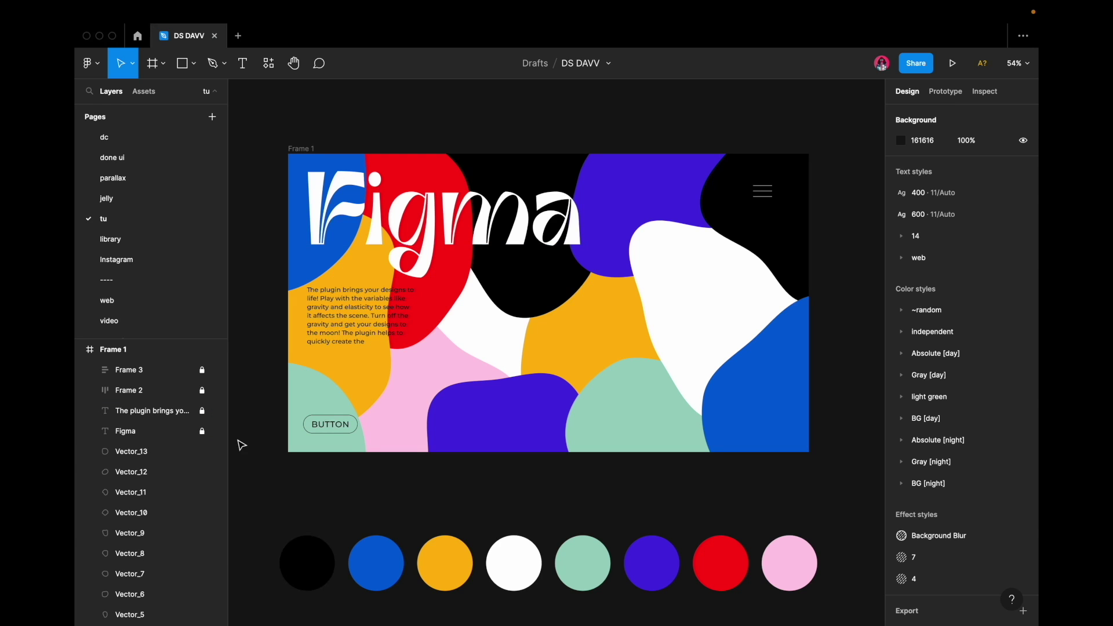
click(307, 149)
key(alt)
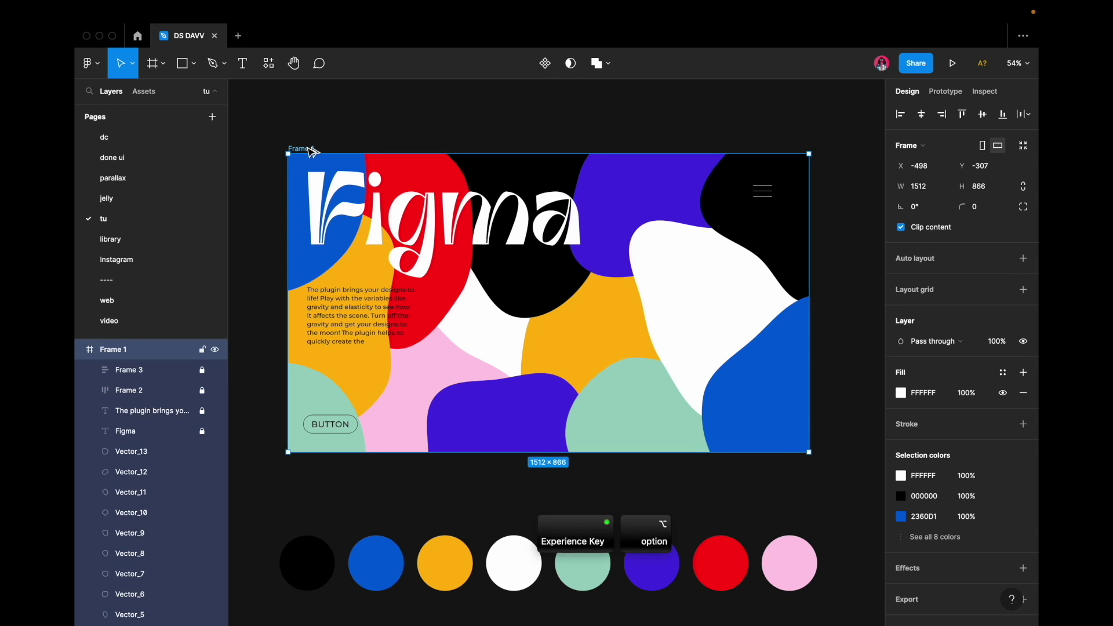
key(alt+super+p)
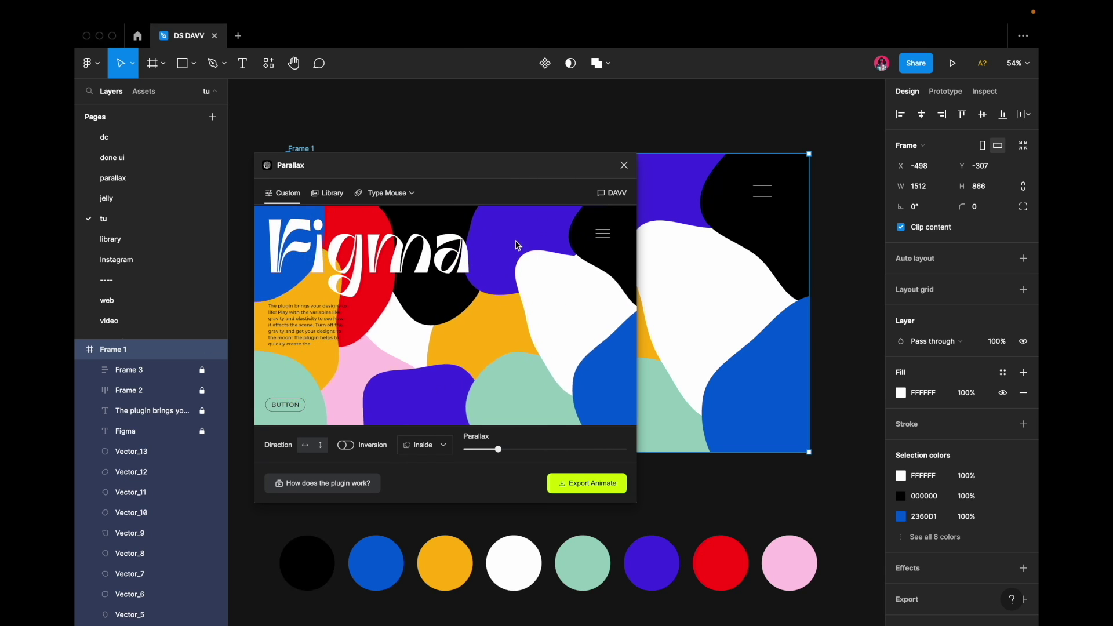
drag(503, 454, 550, 451)
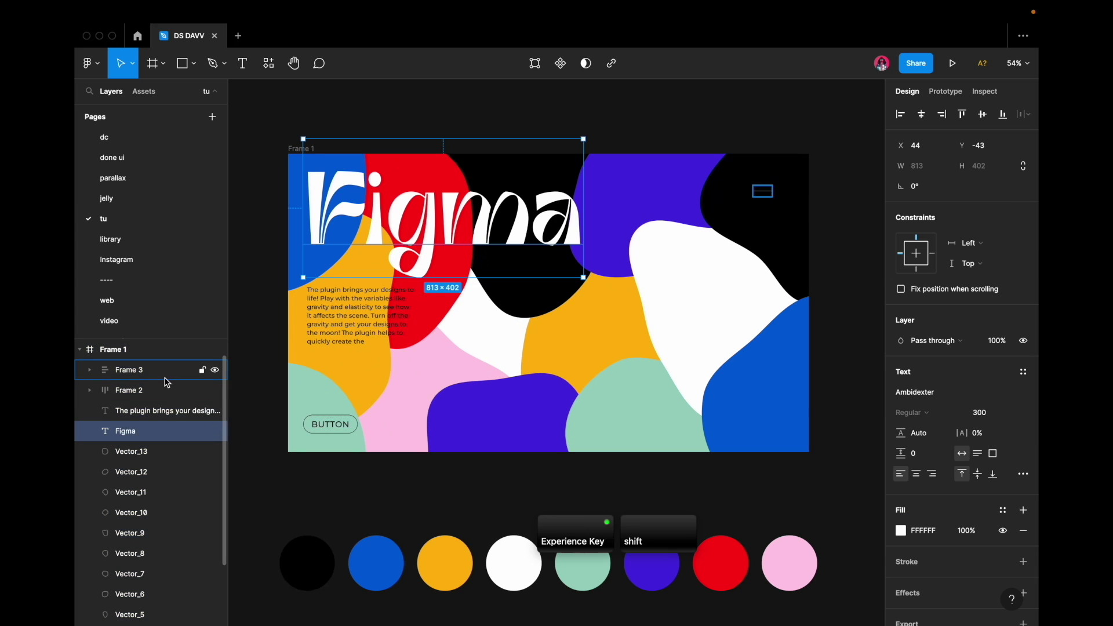
Step: Group the title, paragraph, button and menu layers and lock the group
shift+click(165, 376)
key(super+g)
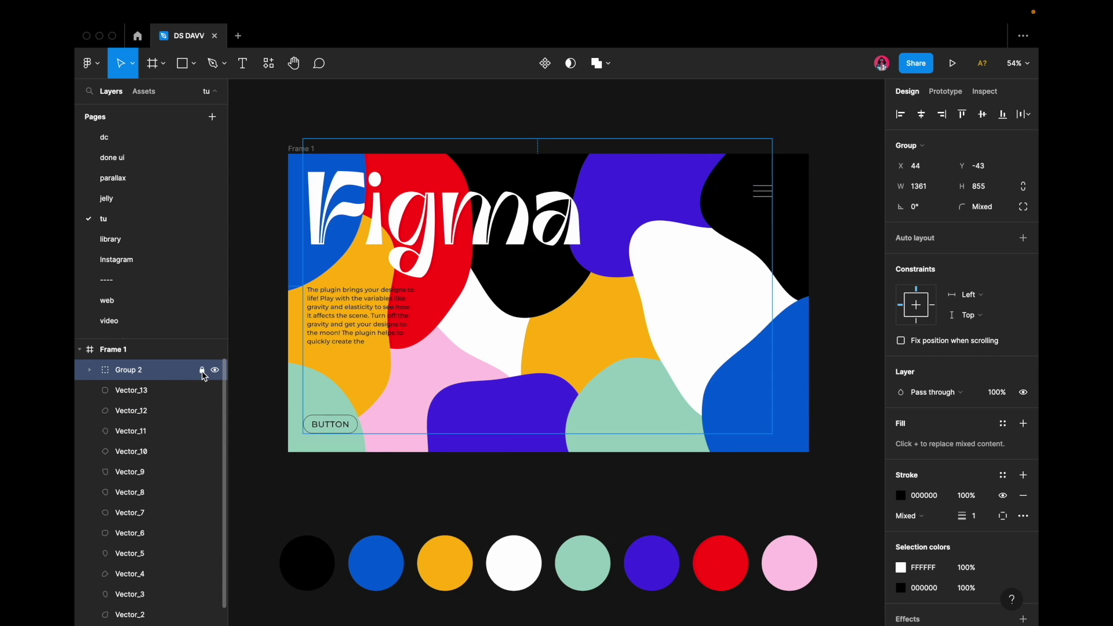
click(276, 244)
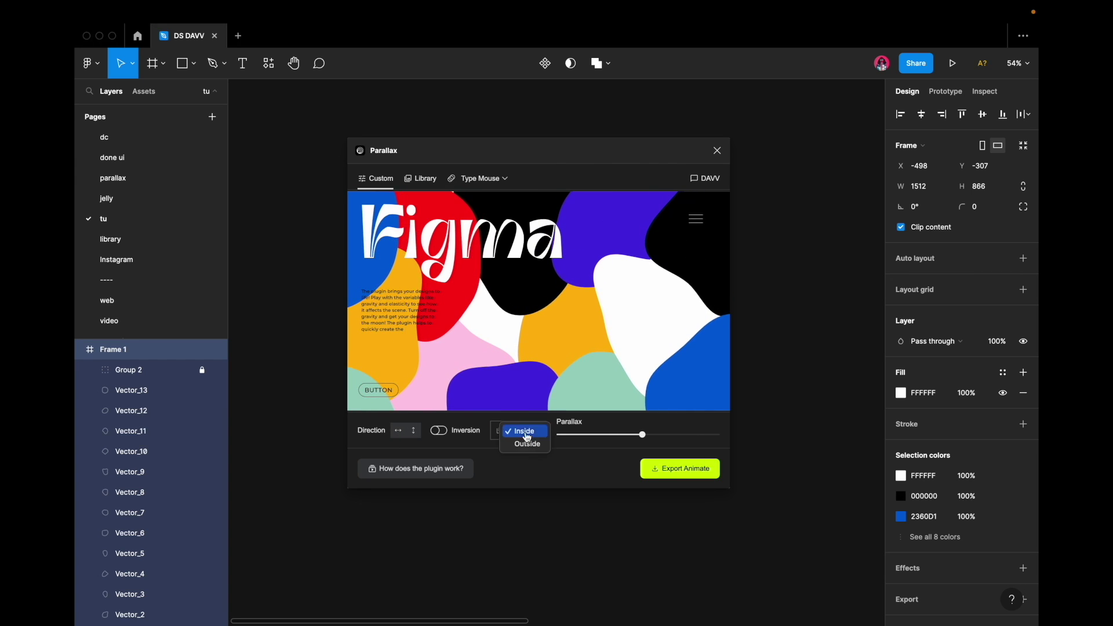
Step: Switch the parallax mode to Outside and reduce the parallax strength to about a fifth of its range
click(527, 445)
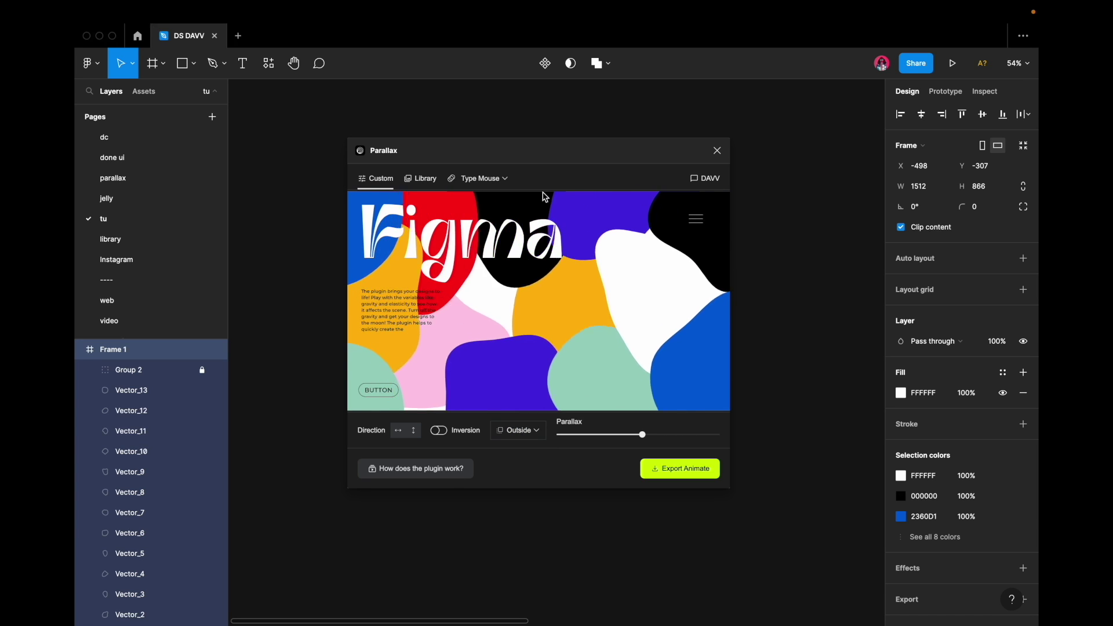
drag(642, 434, 587, 434)
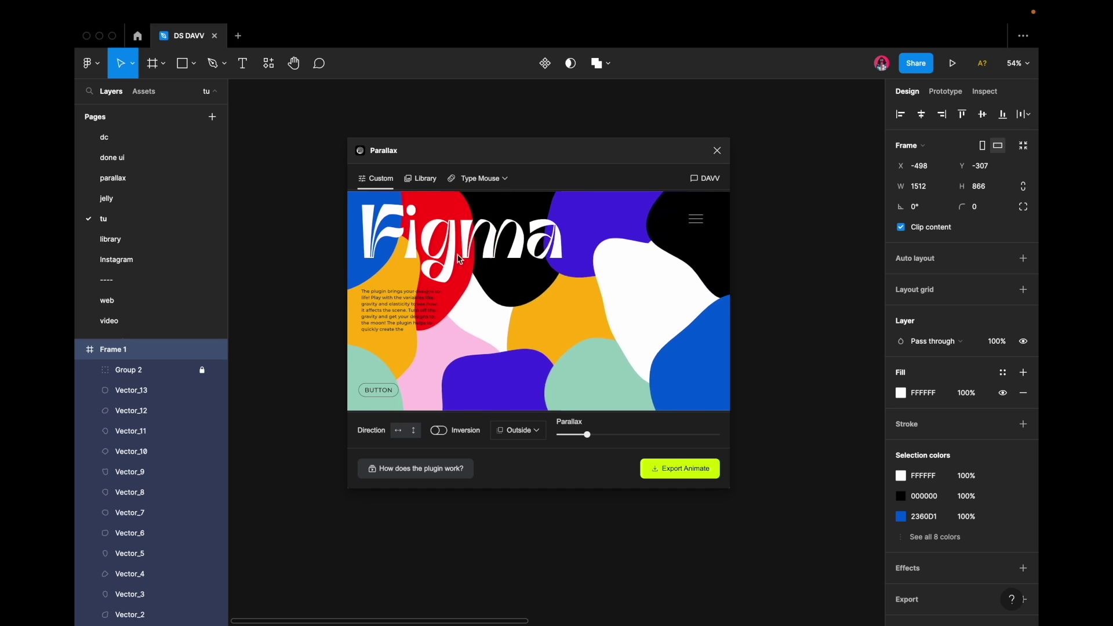
Step: Browse the Travel, Figma and Flowers examples in the Parallax library and return to the custom design
click(422, 180)
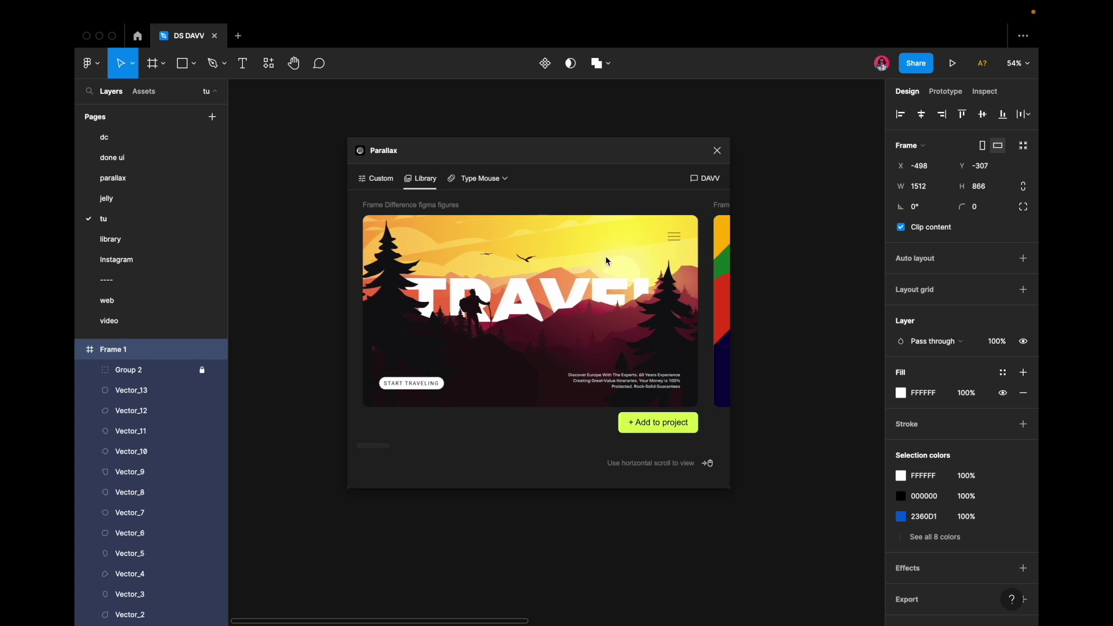
scroll(602, 325, right, 5)
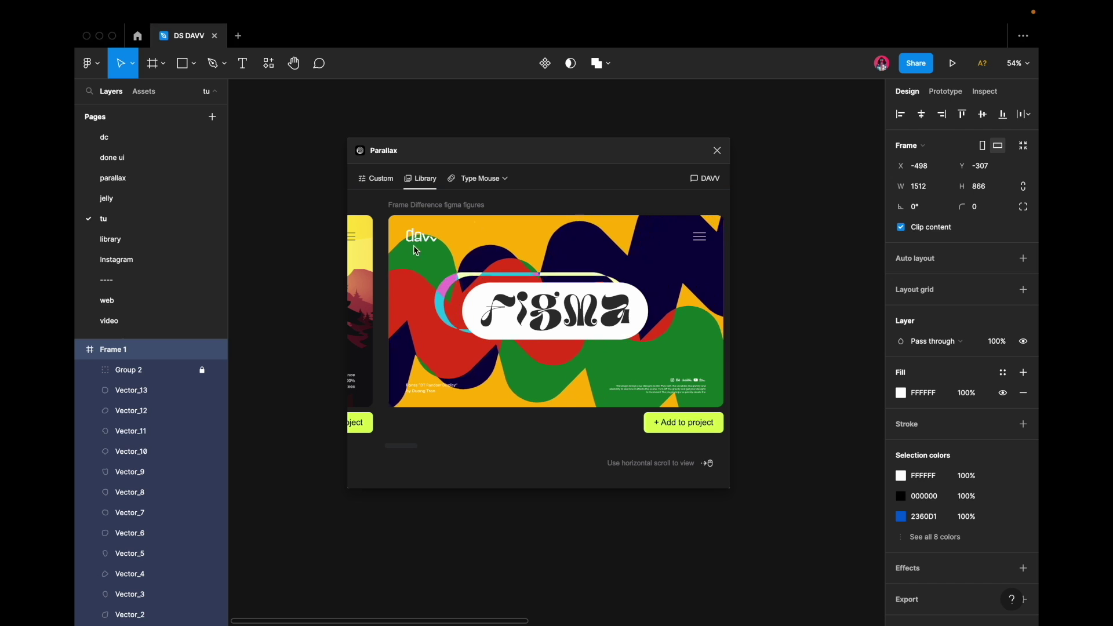
scroll(666, 360, right, 5)
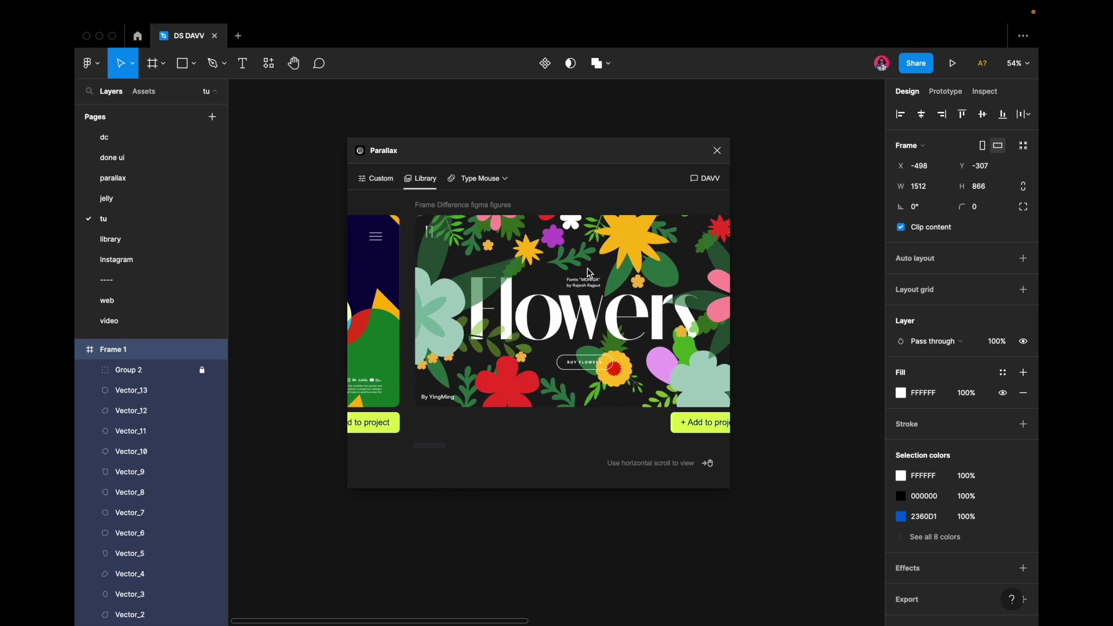
click(376, 178)
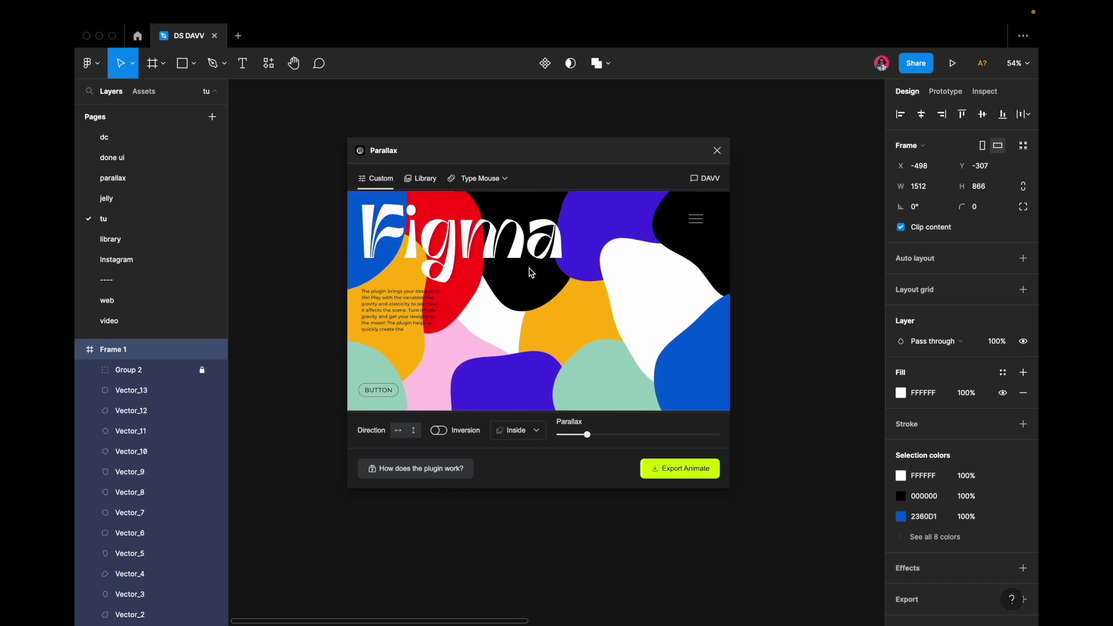
Step: Record the parallax animation for export and stop the recording
click(677, 472)
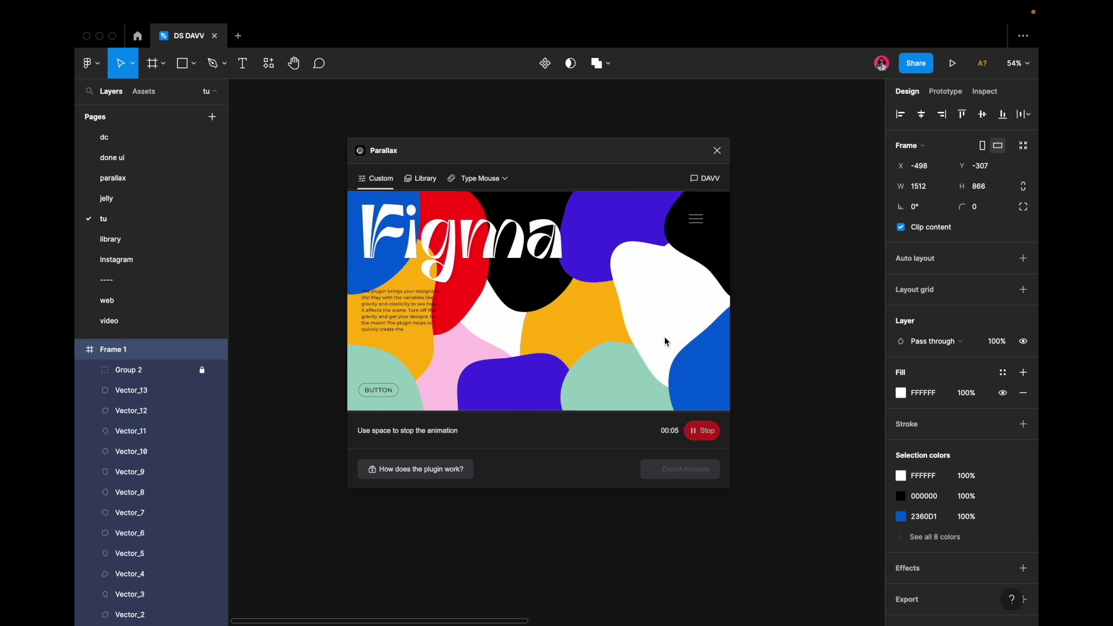
key(space)
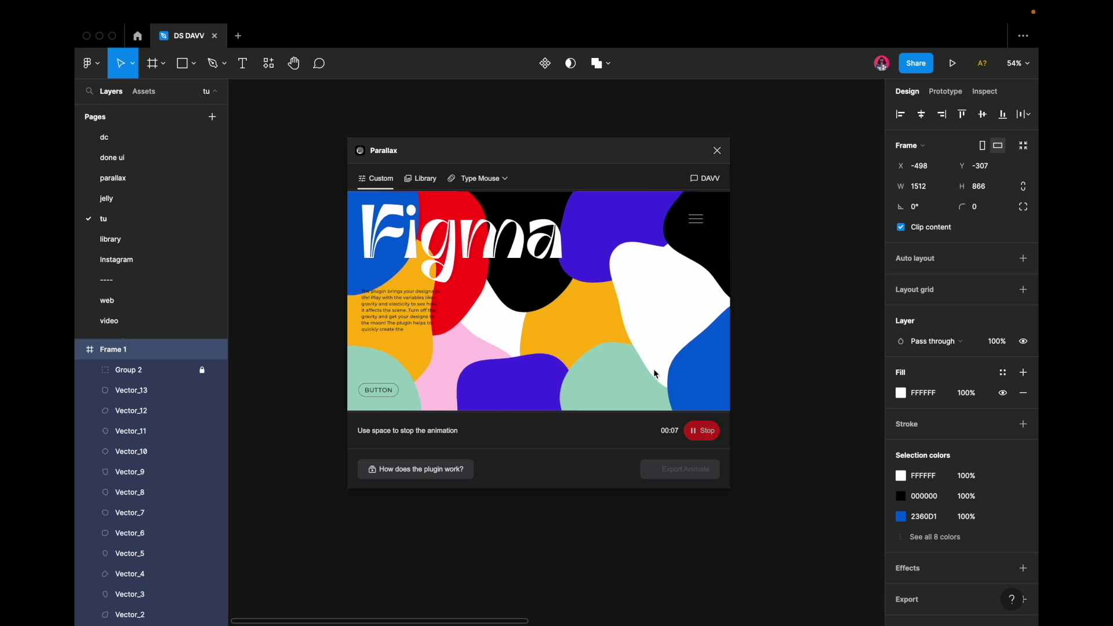
click(701, 436)
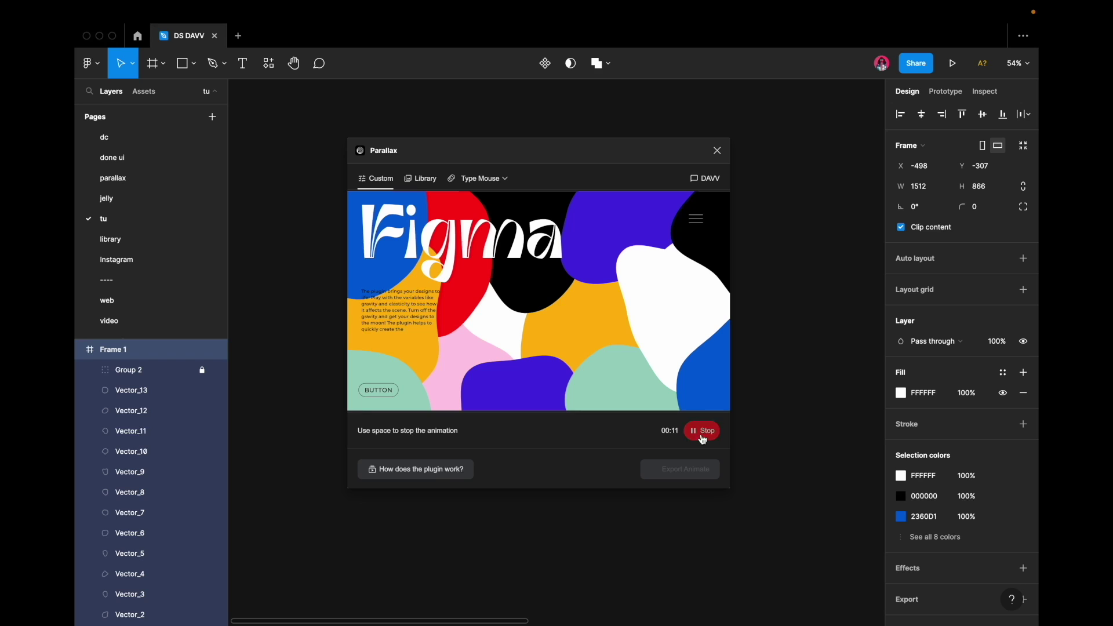
click(702, 436)
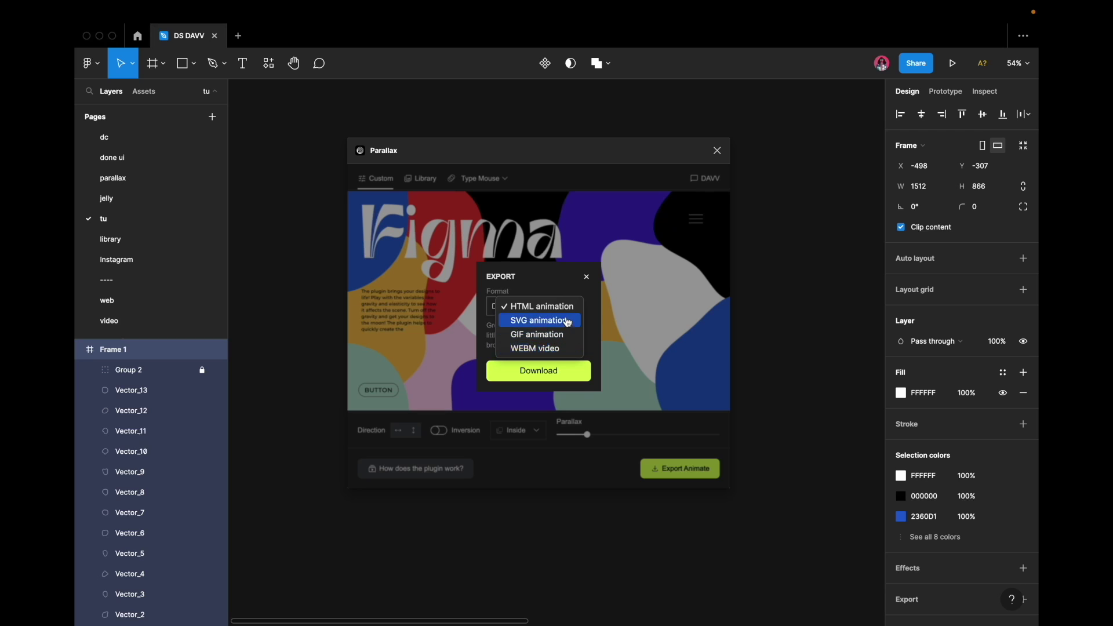
Step: Download the recording as an HTML animation and save it to the Desktop as Frame 1.html
click(567, 312)
click(554, 374)
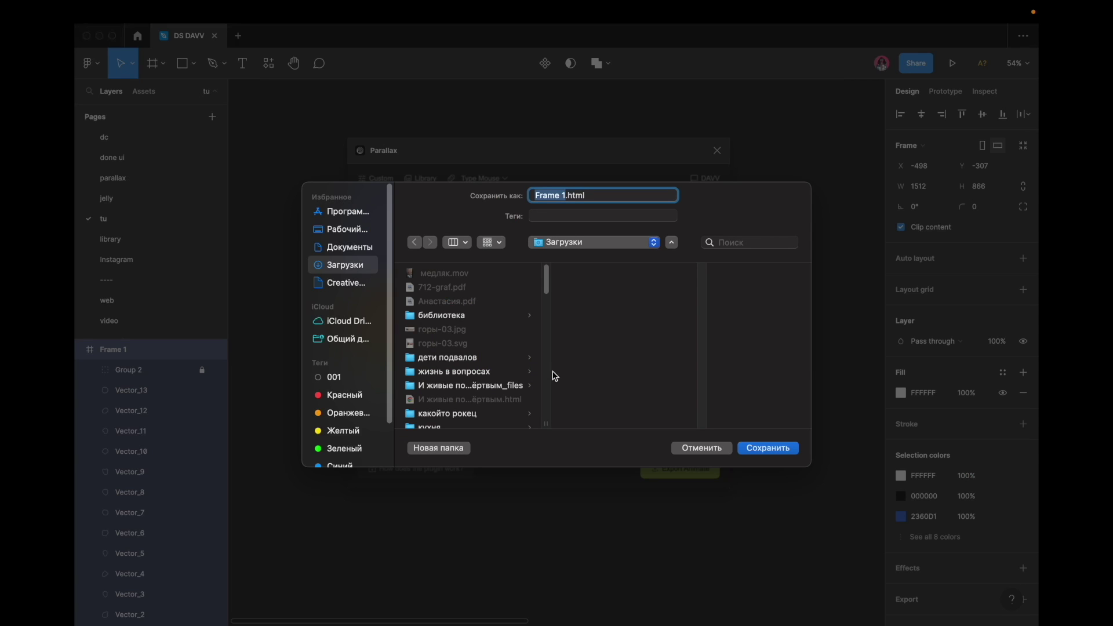
click(355, 238)
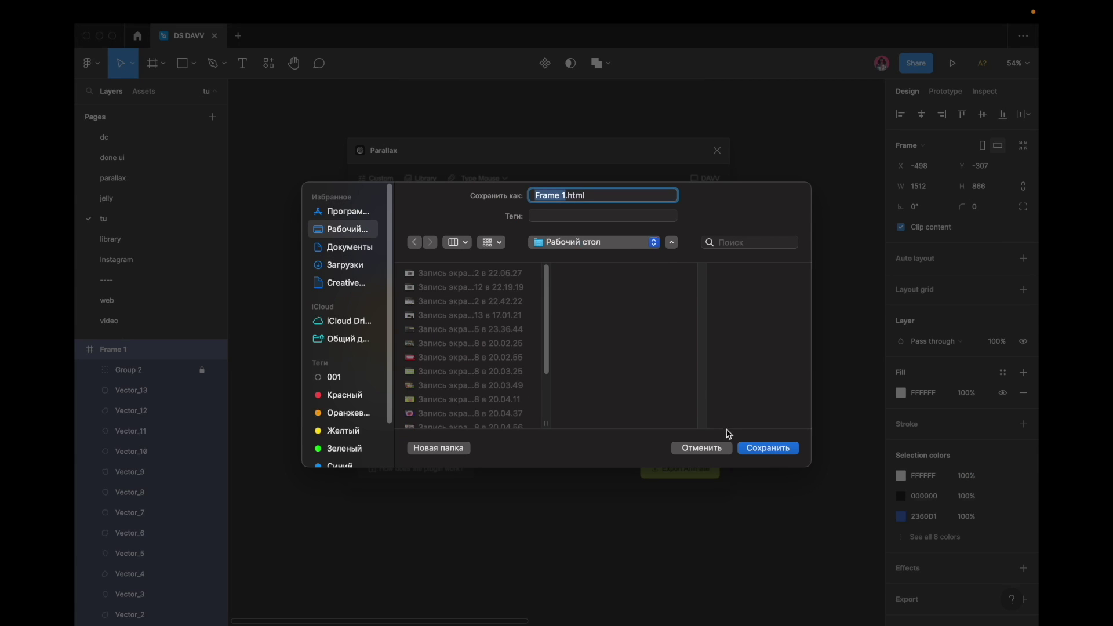
click(751, 449)
Step: Switch to the desktop, open Frame 1.html in Google Chrome and view the parallax page in full screen
key(ctrl+Left)
click(993, 120)
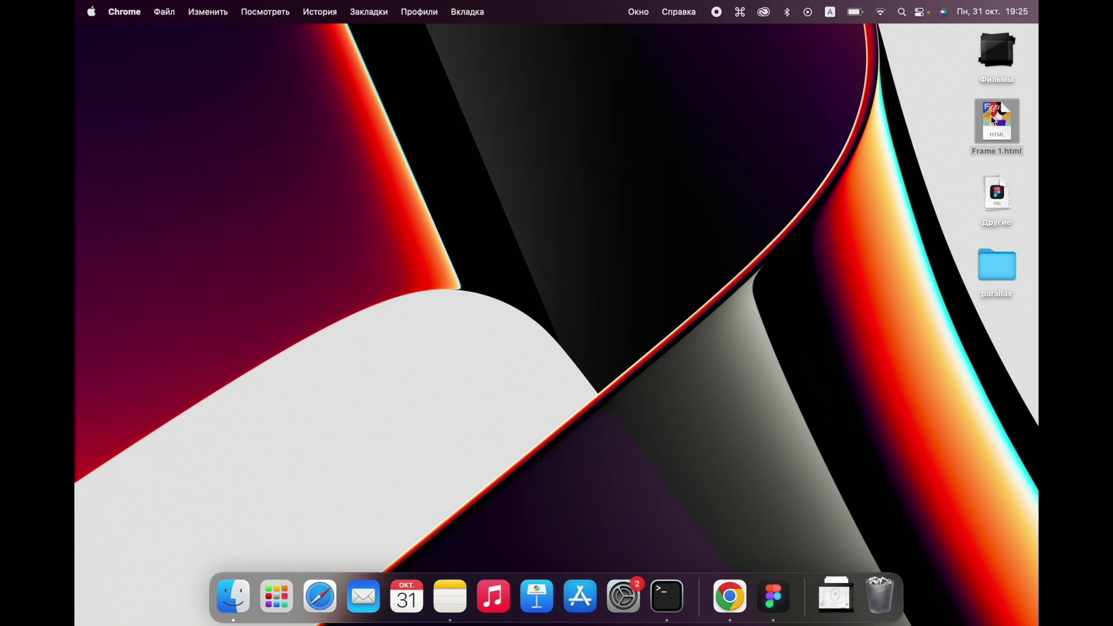
right_click(992, 120)
mouse_move(967, 138)
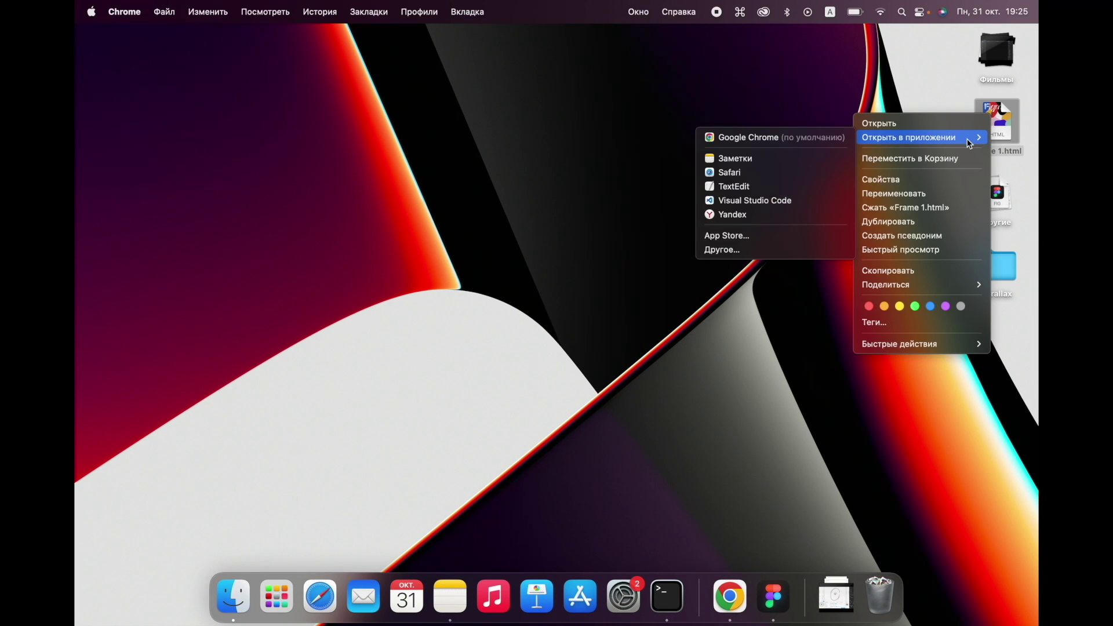
click(835, 143)
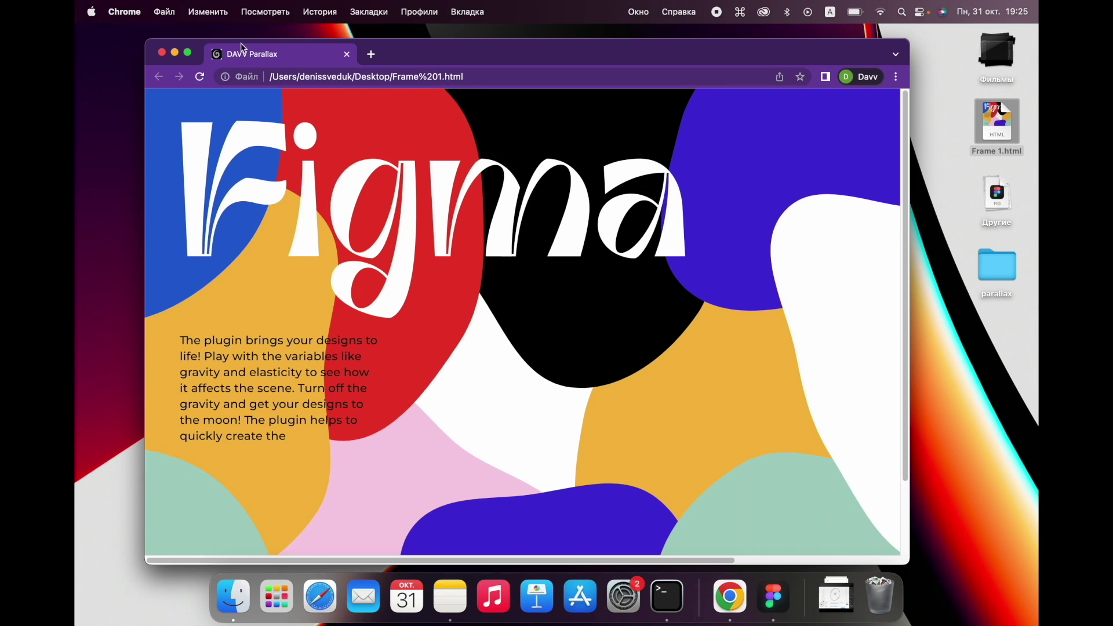
click(187, 52)
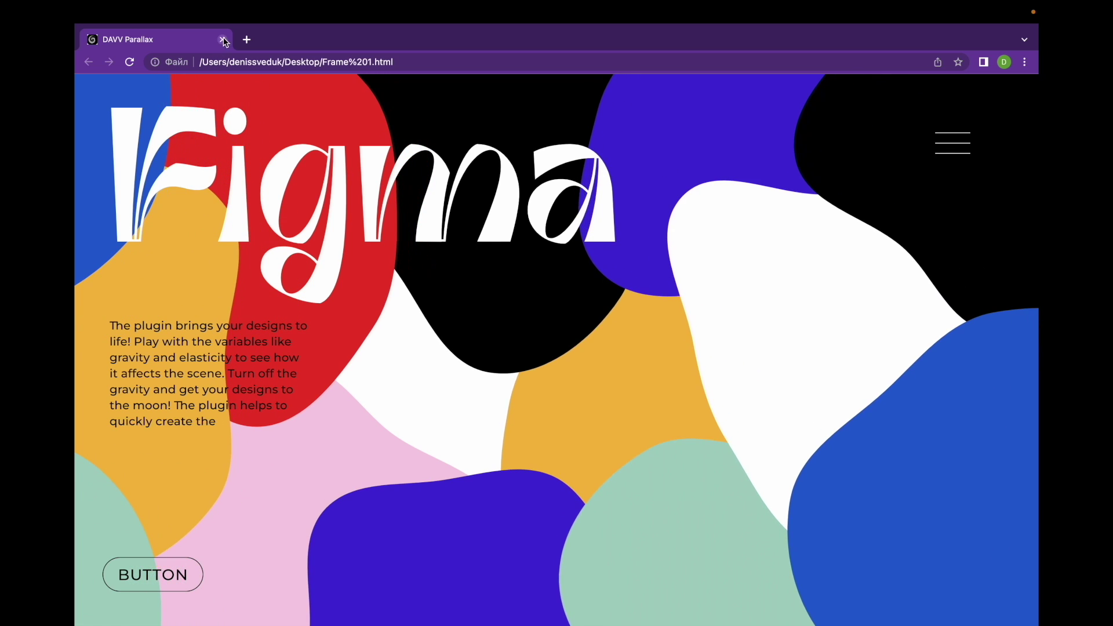
Step: Close the HTML preview, download the Parallax recording as an SVG animation with the cursor displayed, and save it to the Desktop as Frame 1.svg
click(222, 39)
click(572, 308)
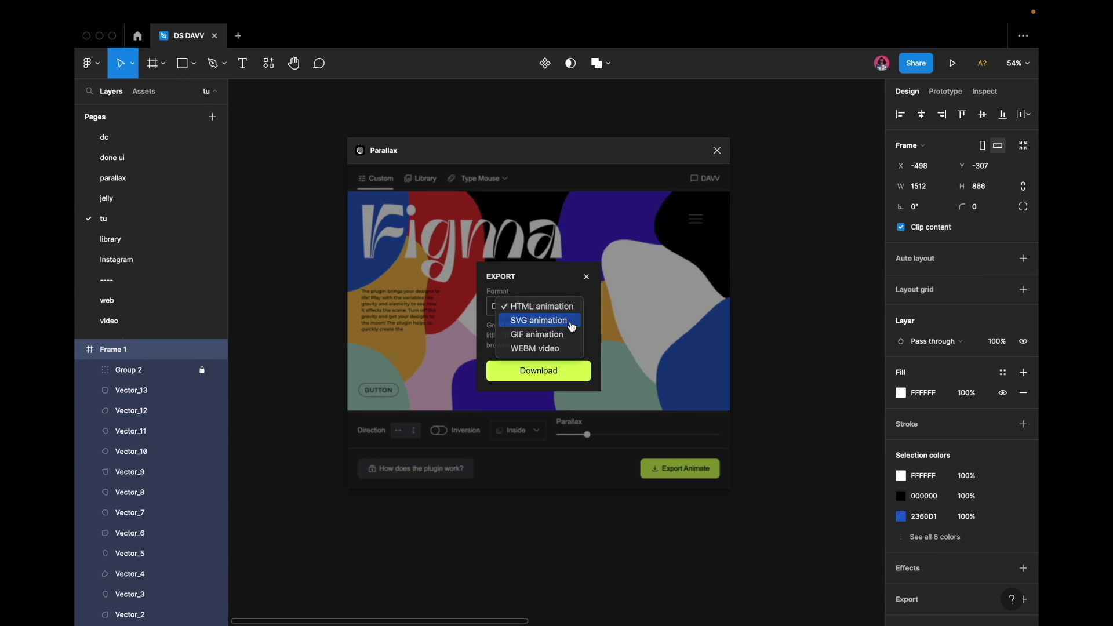
click(572, 327)
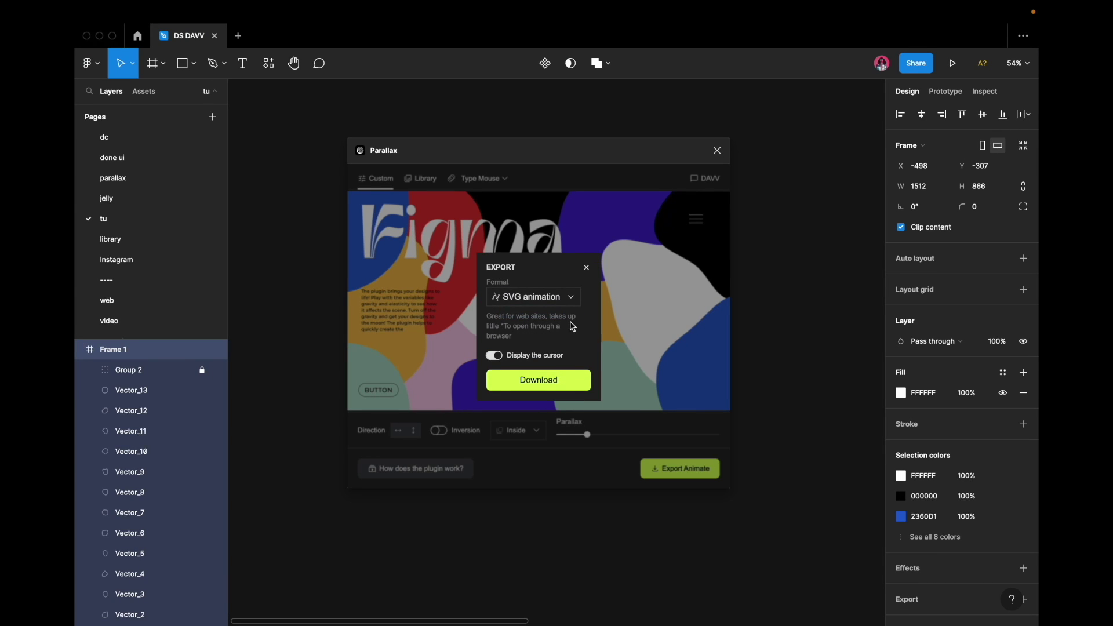
click(496, 357)
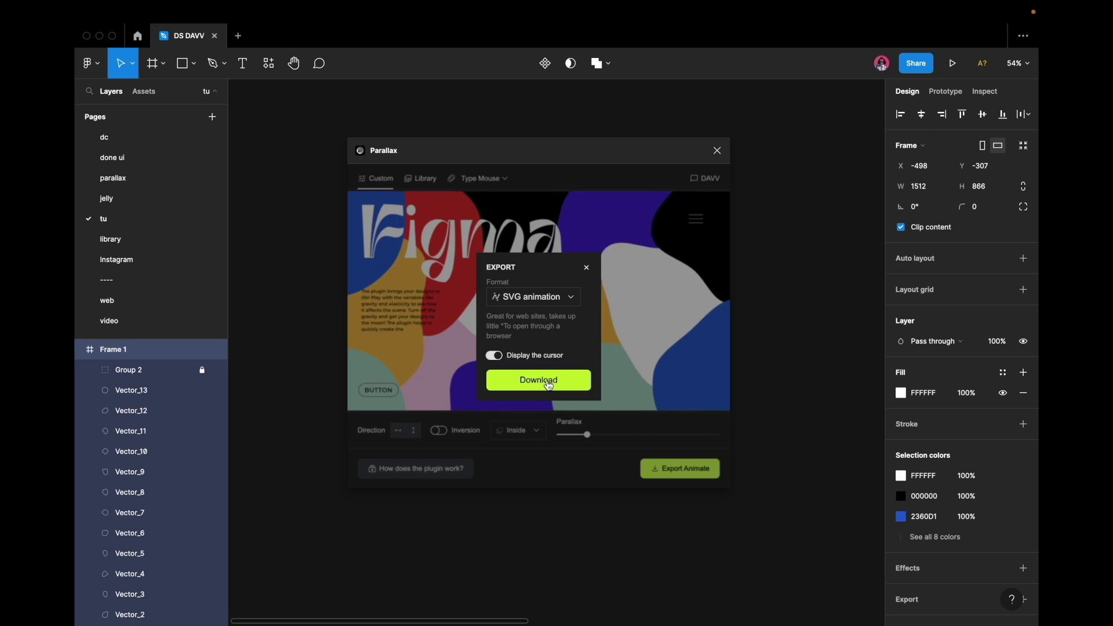
click(548, 385)
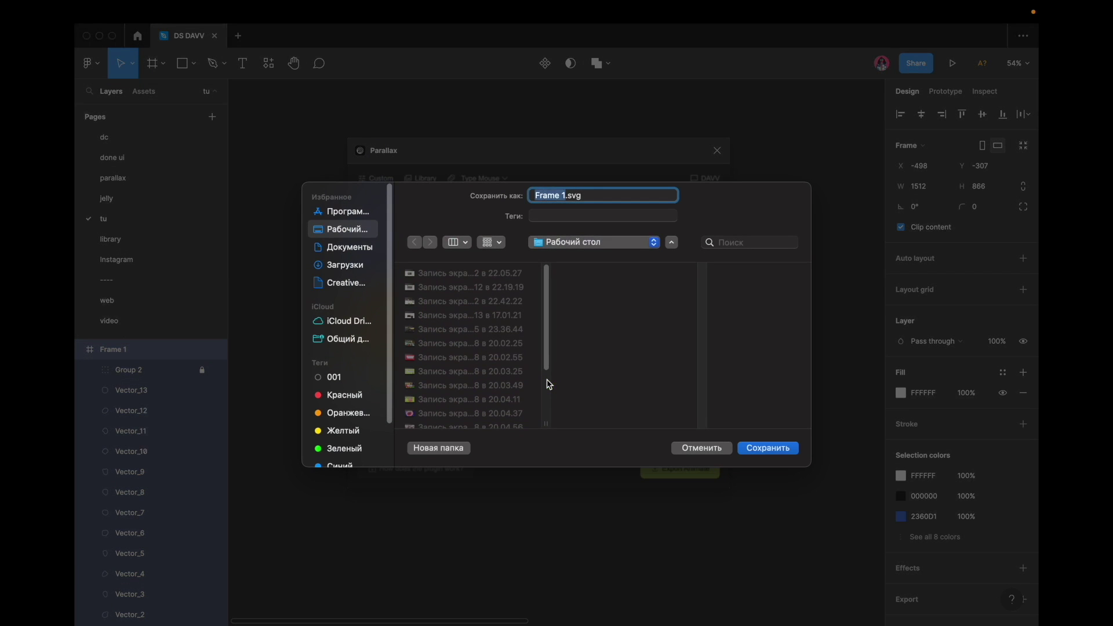
click(759, 448)
Step: Switch to the desktop, open Frame 1.svg in Google Chrome and view it in full screen
key(ctrl+Left)
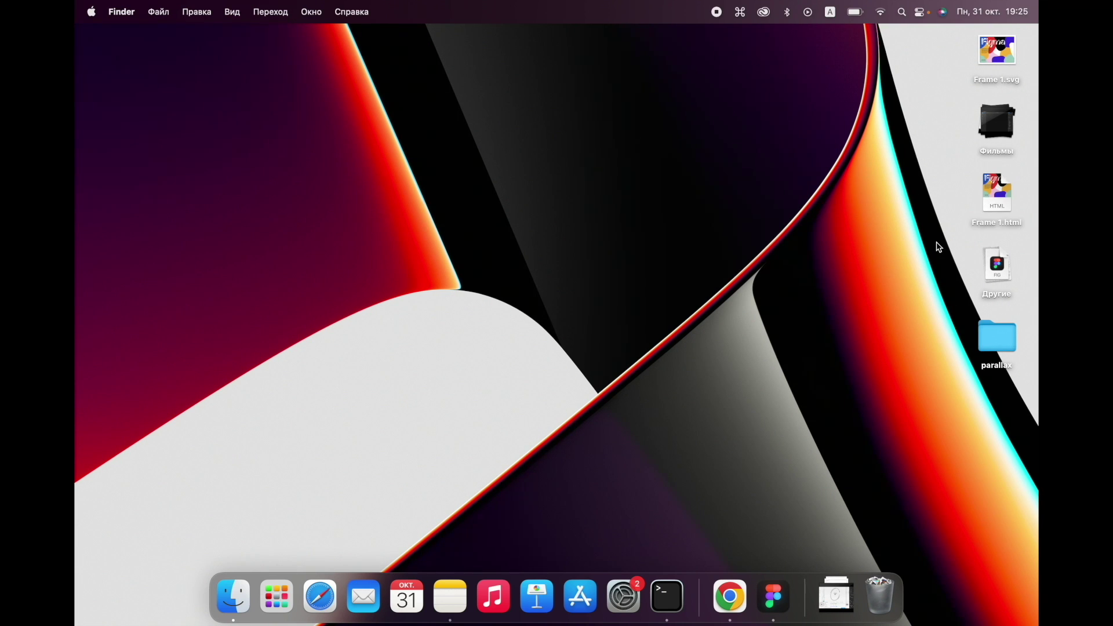
click(998, 71)
right_click(993, 63)
mouse_move(958, 85)
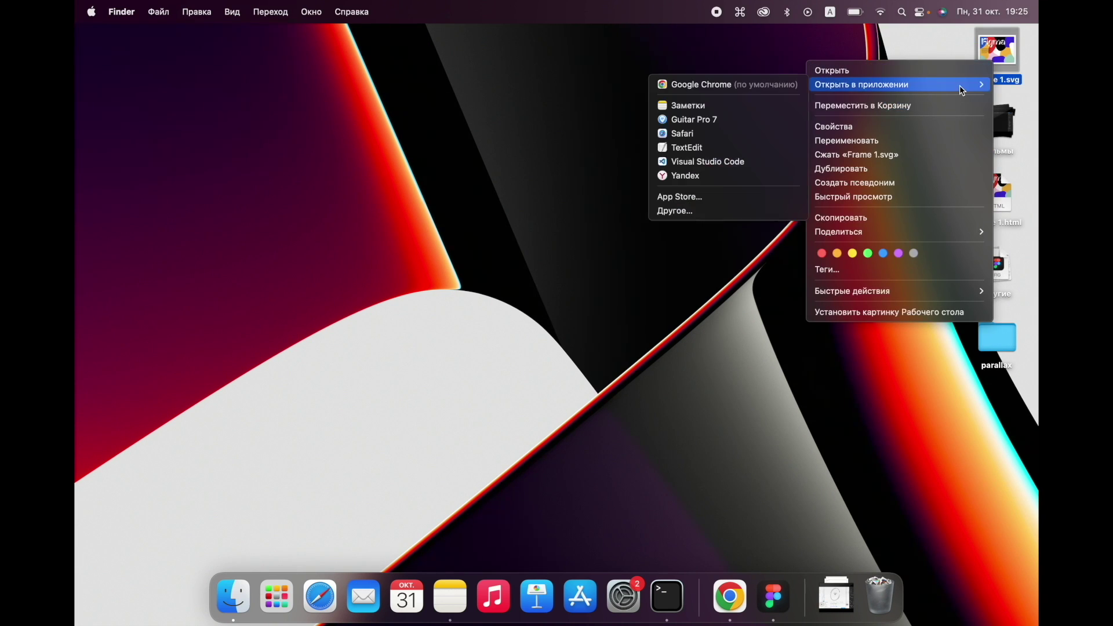
click(779, 85)
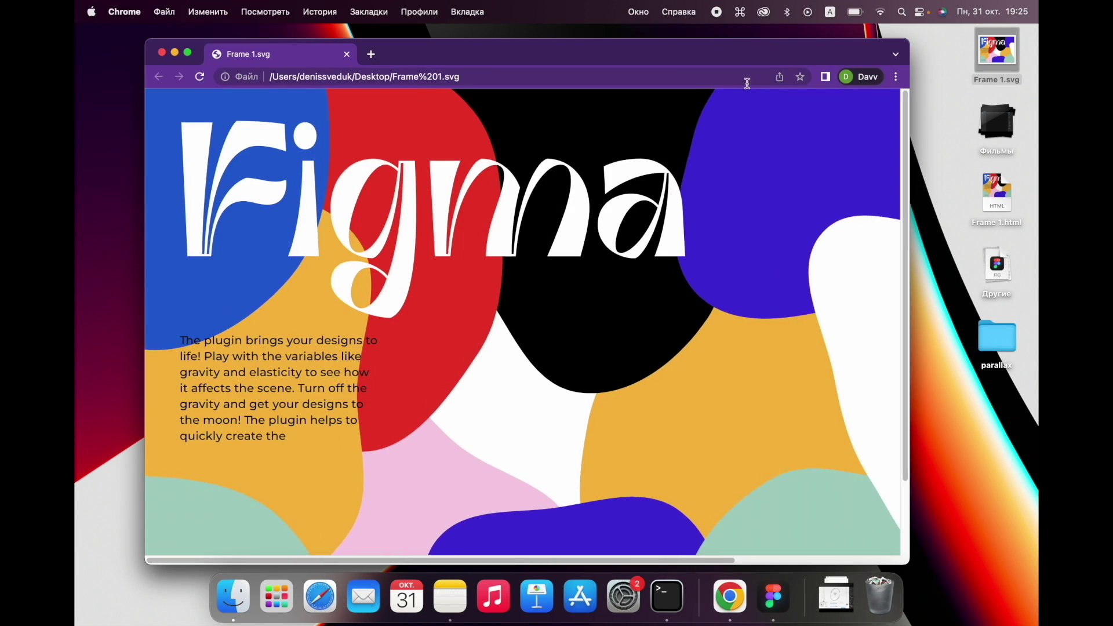
click(187, 53)
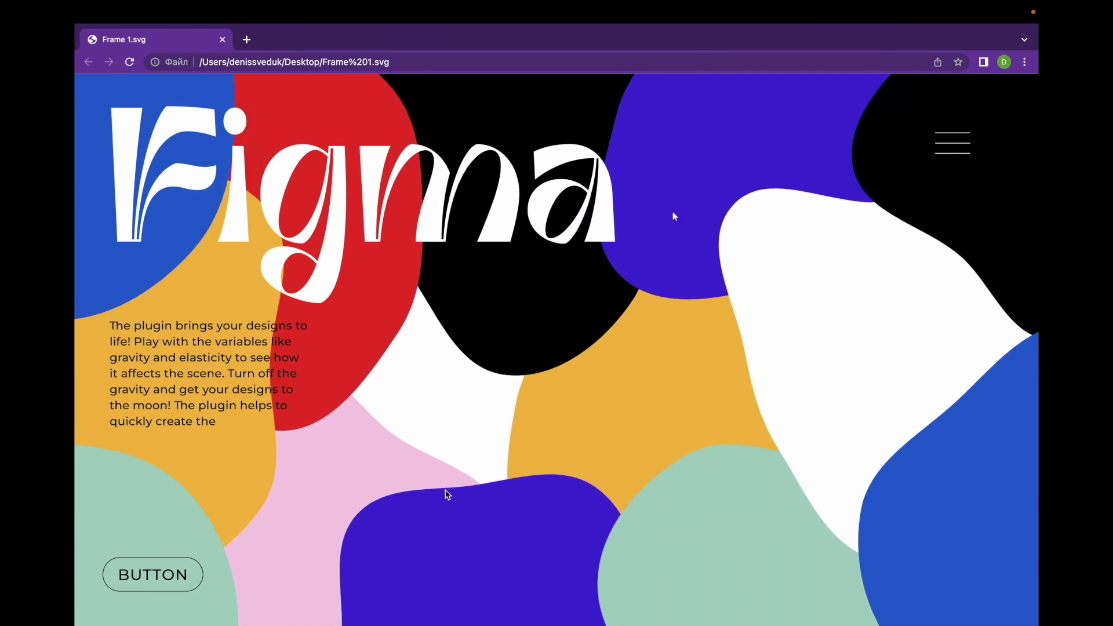
Step: Enlarge the SVG page to 300% in the browser to inspect its vector quality
key(super+equal)
key(super+equal)
key(super+equal)
key(super+equal)
key(super+equal)
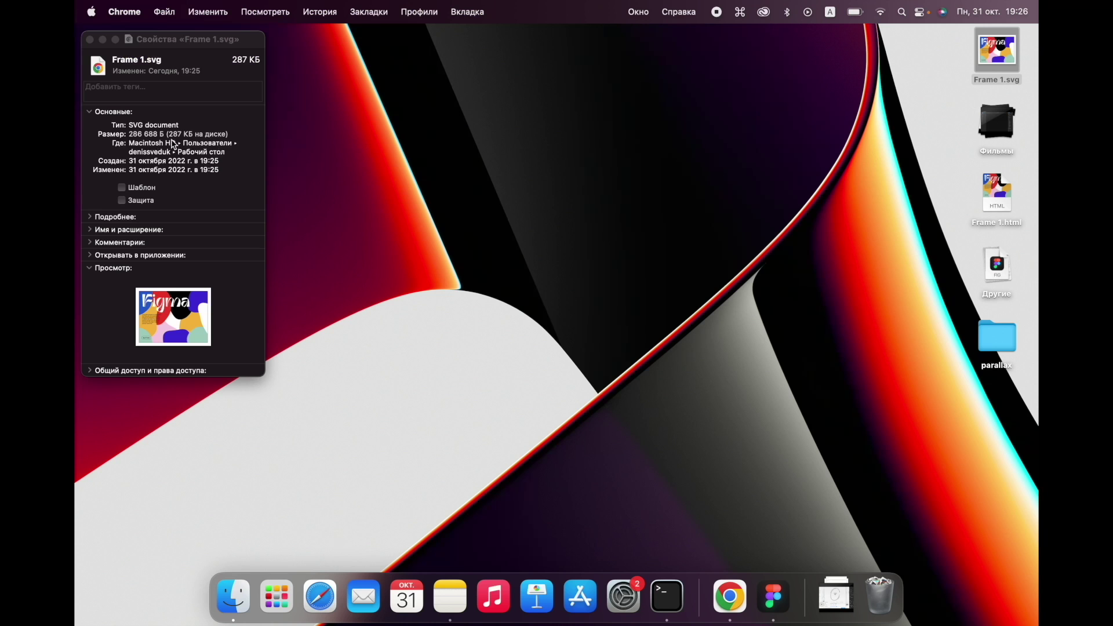
Step: Check the size of Frame 1.svg in its file properties and close the properties window
click(170, 137)
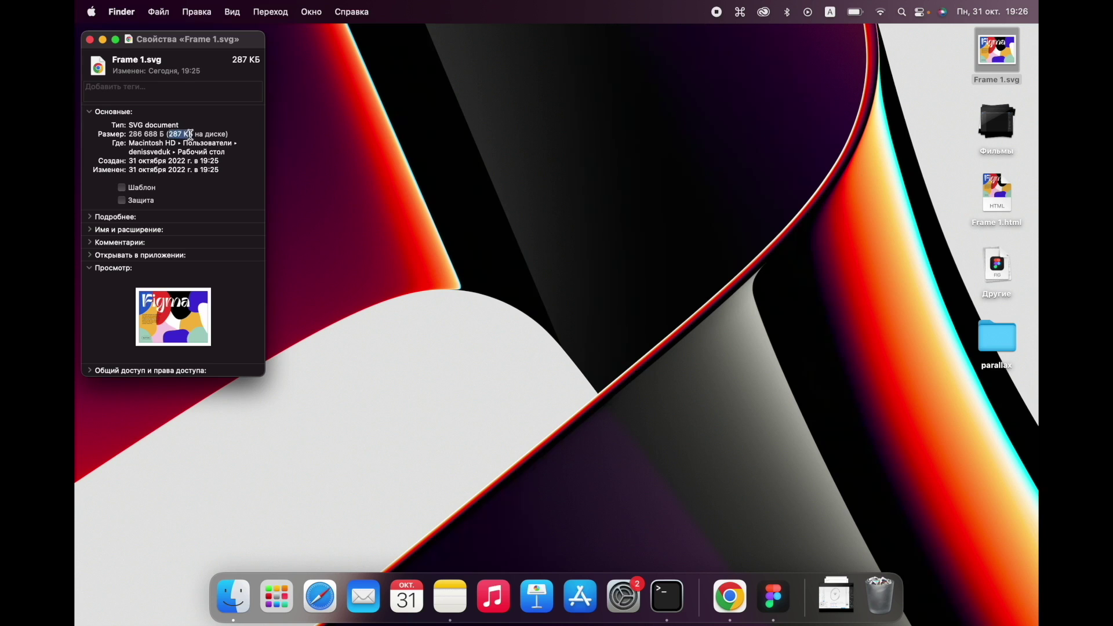
click(89, 40)
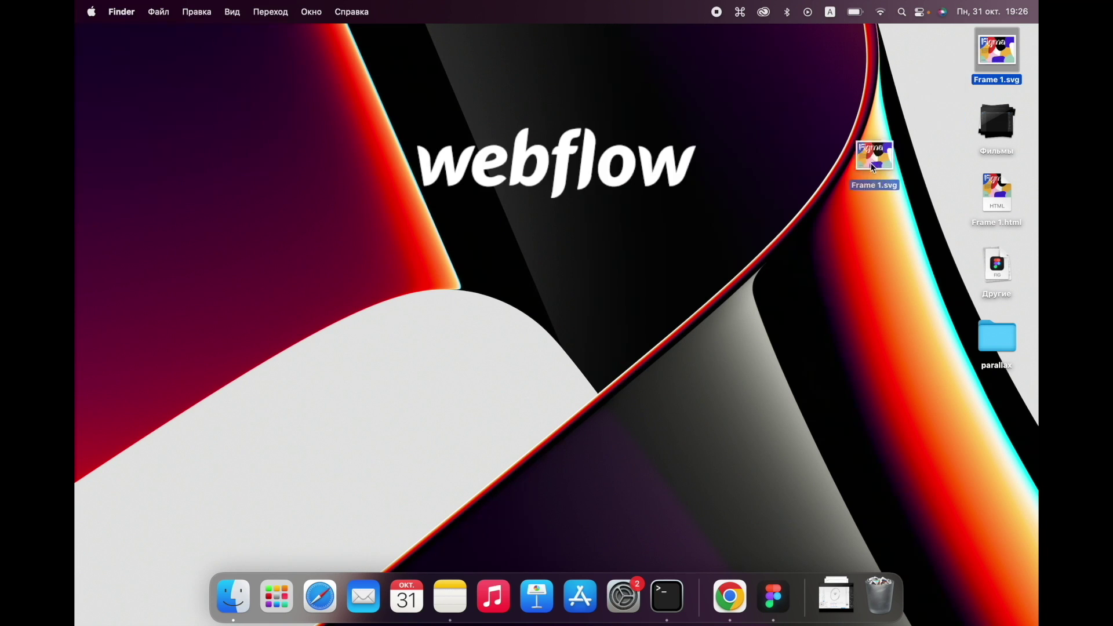
drag(980, 88, 1001, 64)
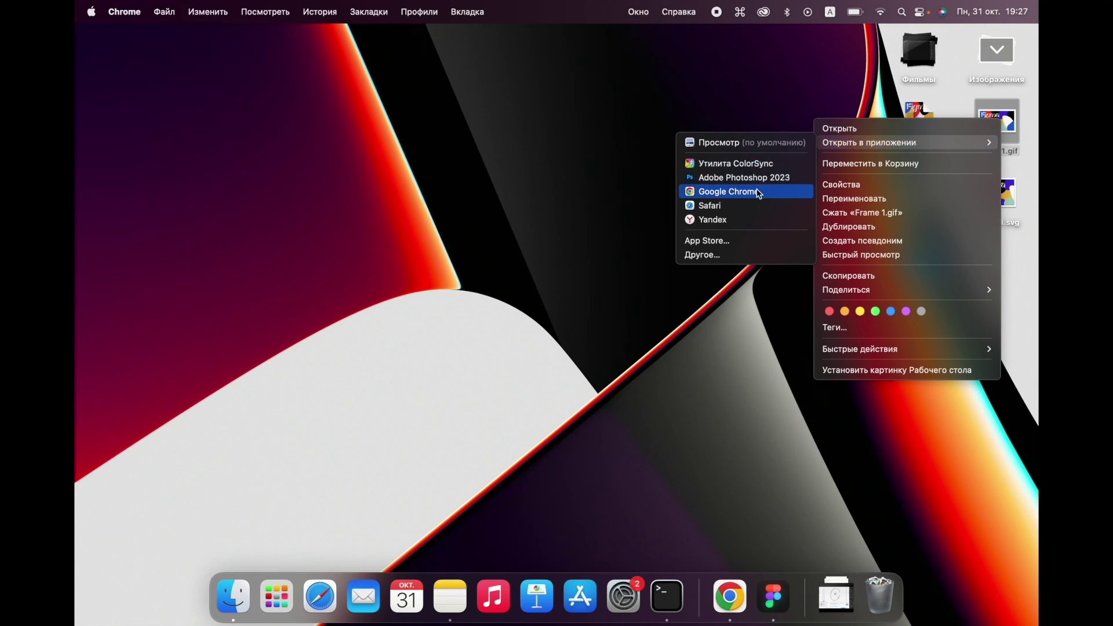
Step: Open the file properties of Frame 1.gif on the desktop and check its size on disk
click(864, 186)
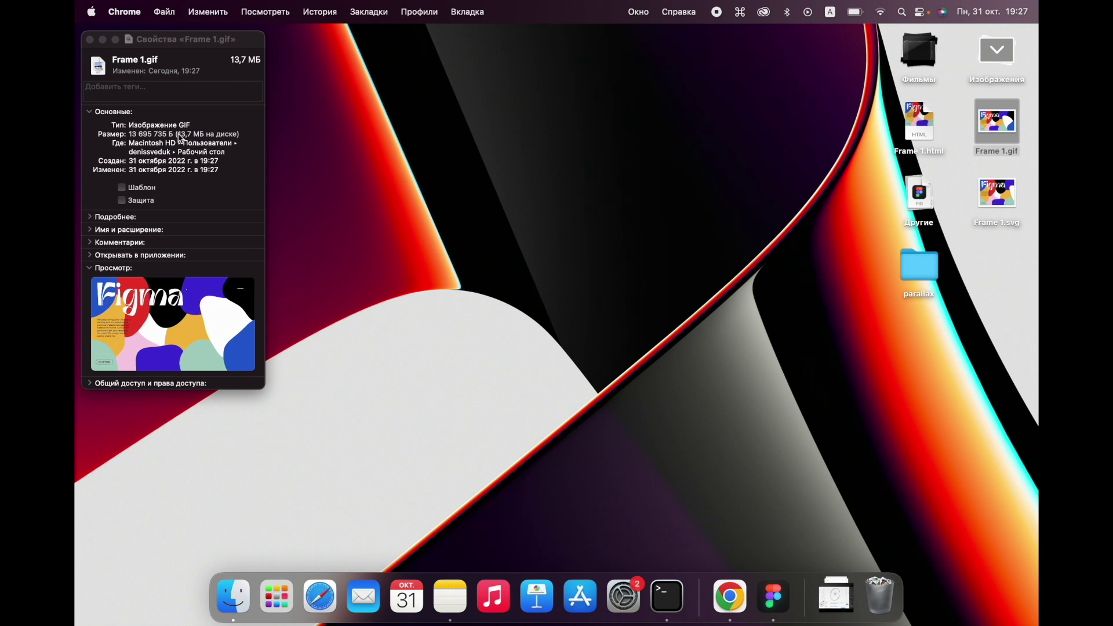
drag(178, 135, 202, 136)
click(444, 130)
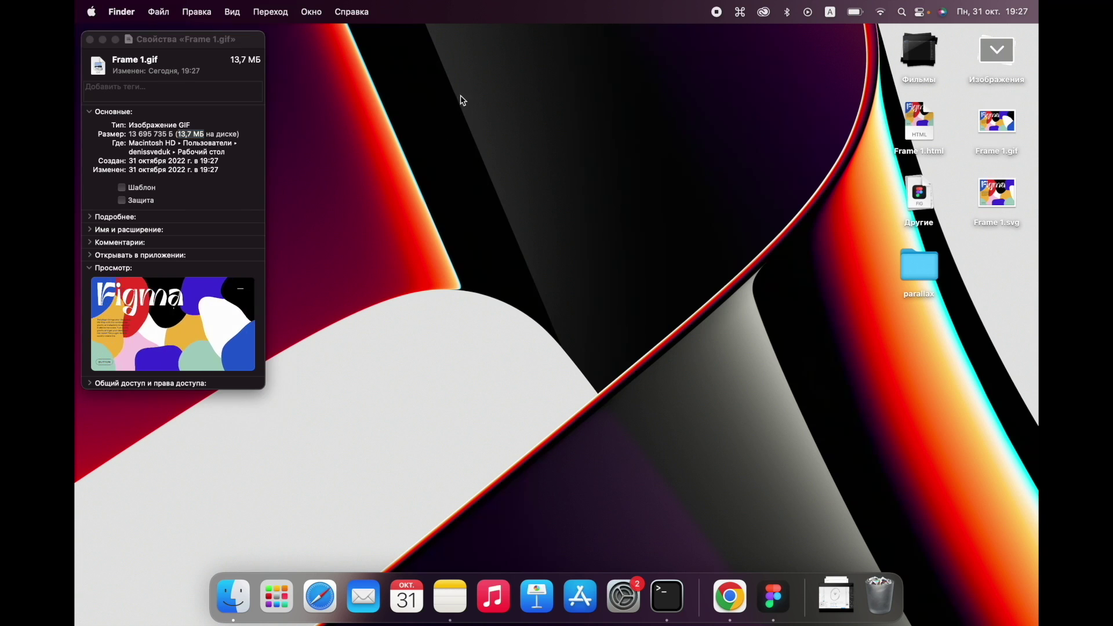
Step: Place Frame 1.gif on the Figma canvas, preview its GIF fill and wrap the image in a new frame
drag(981, 121, 412, 306)
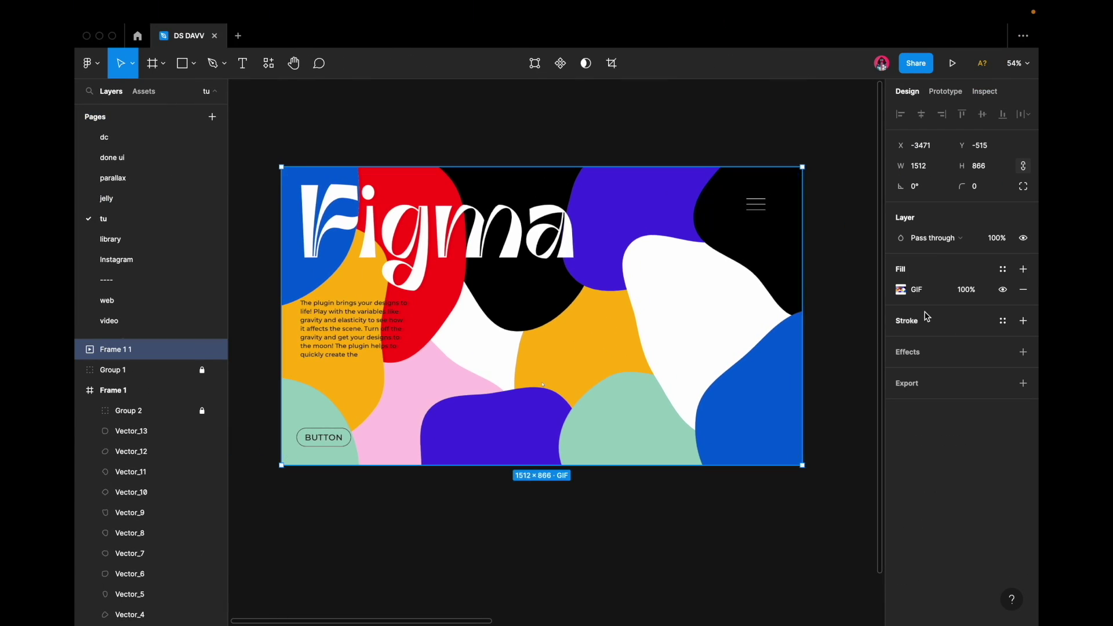
click(902, 291)
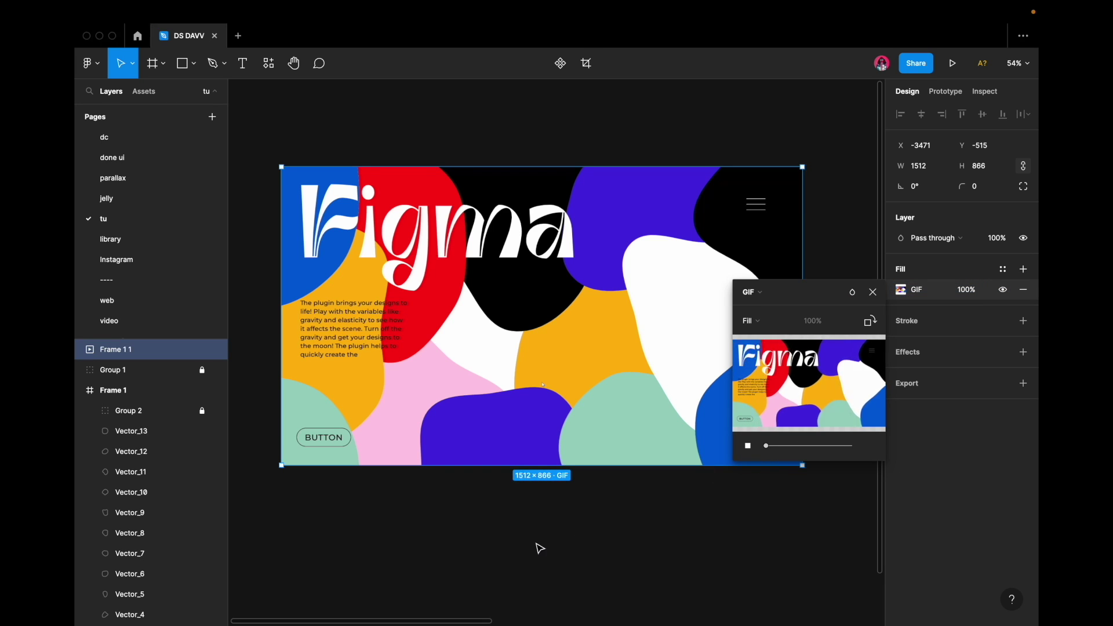
key(super+alt+g)
click(290, 148)
click(303, 162)
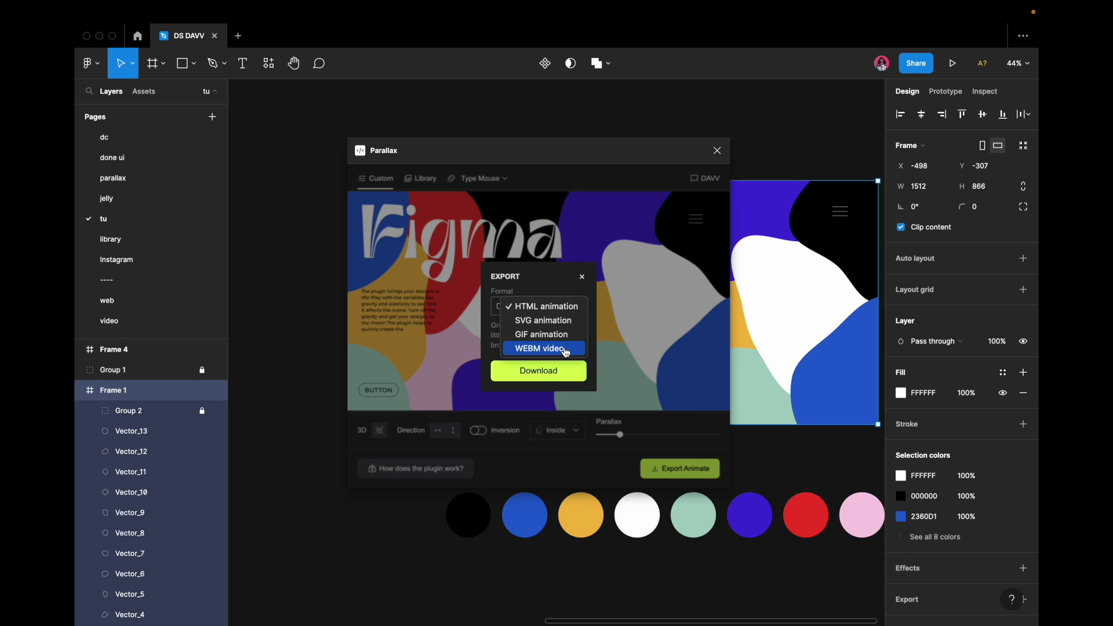
Step: Download the parallax recording as a WEBM video and view Frame 1.webm in Google Chrome in full screen
click(565, 350)
click(531, 384)
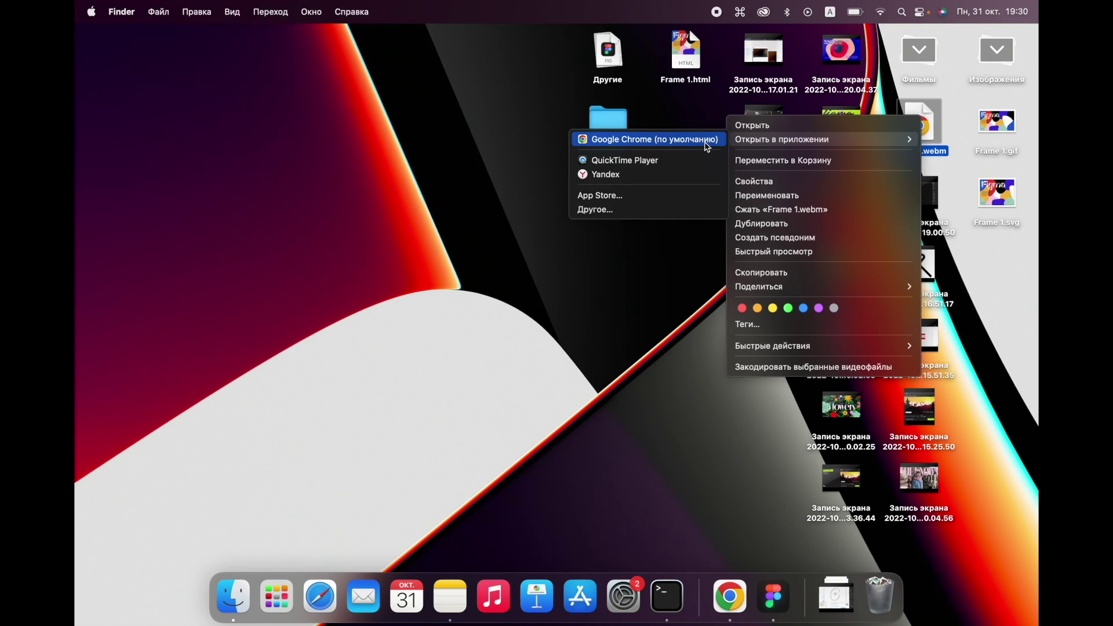
click(707, 141)
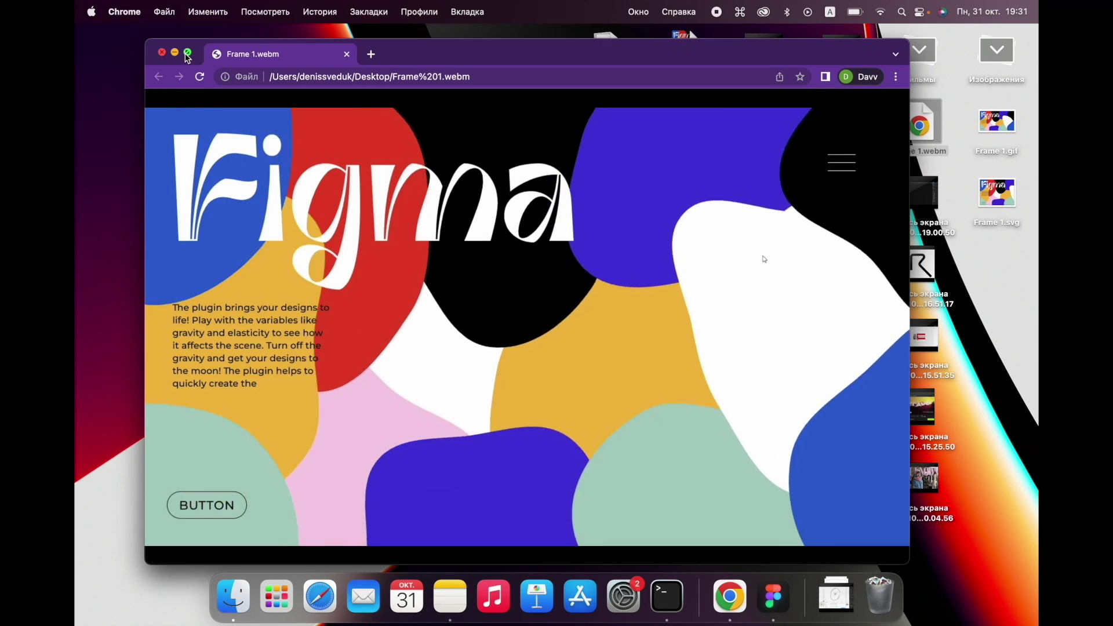
key(ctrl+super+f)
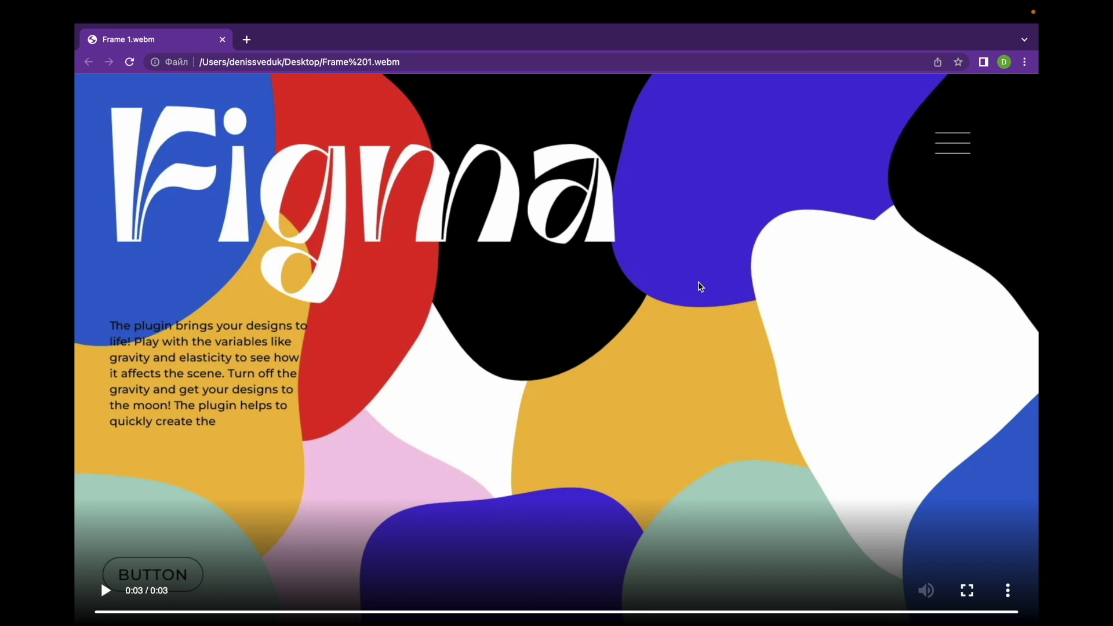
Step: Add Frame 1.webm to the CloudConvert WEBM to MP4 converter and start the conversion to MP4
key(ctrl+Right)
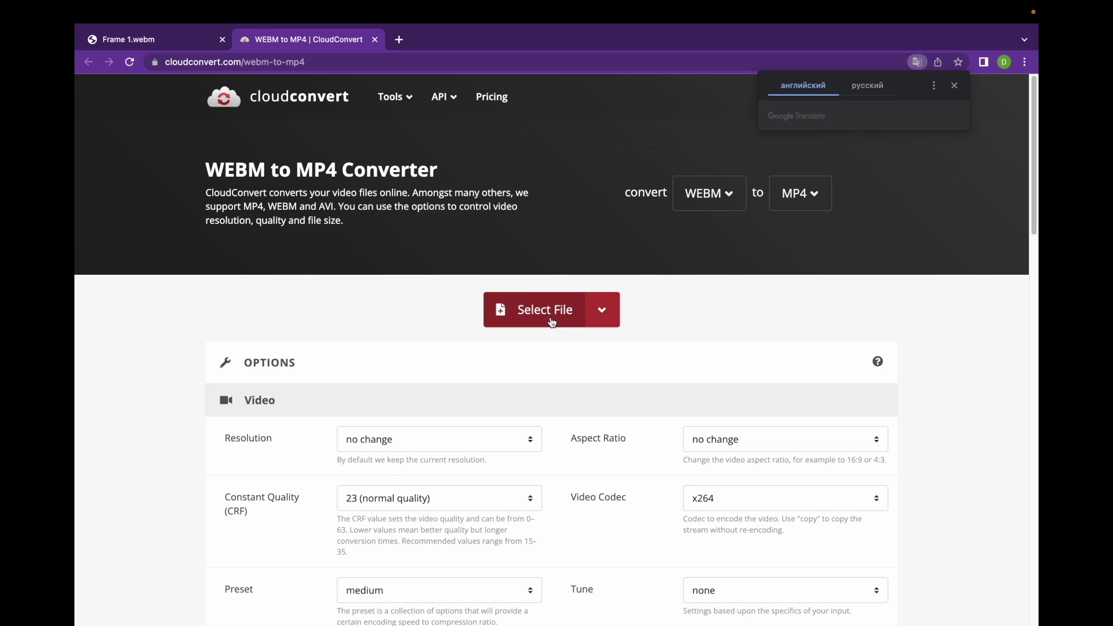
key(ctrl+Left)
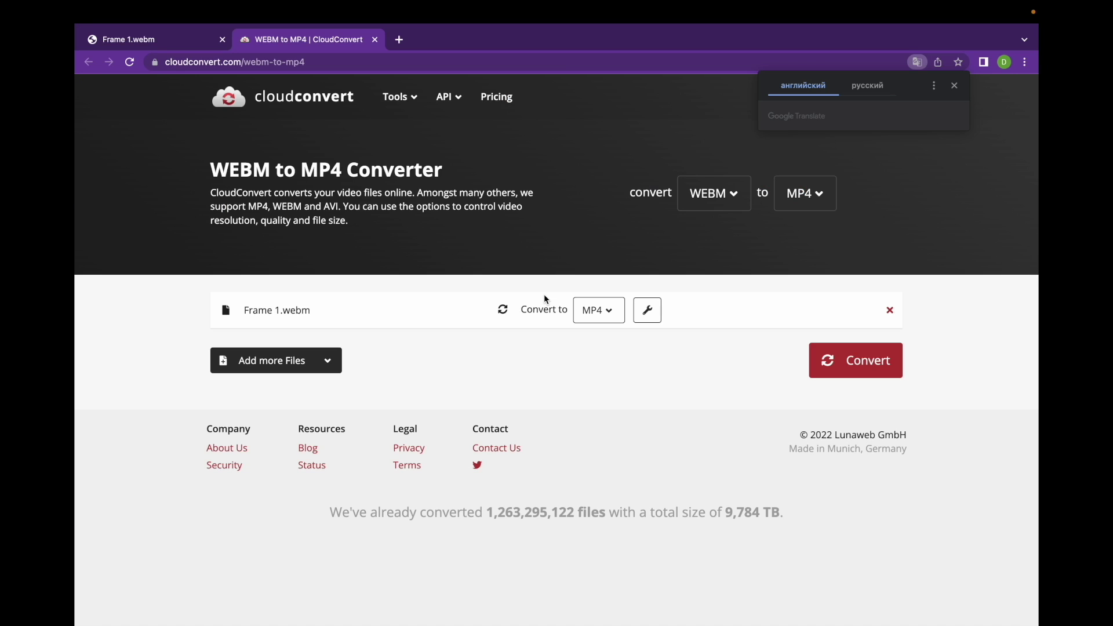
click(847, 361)
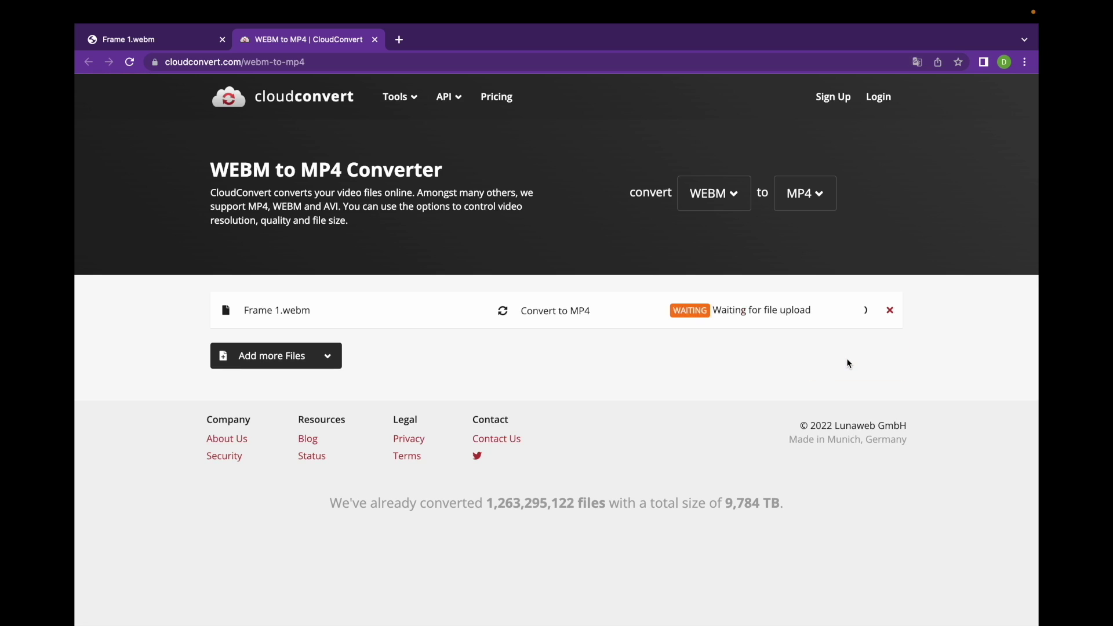